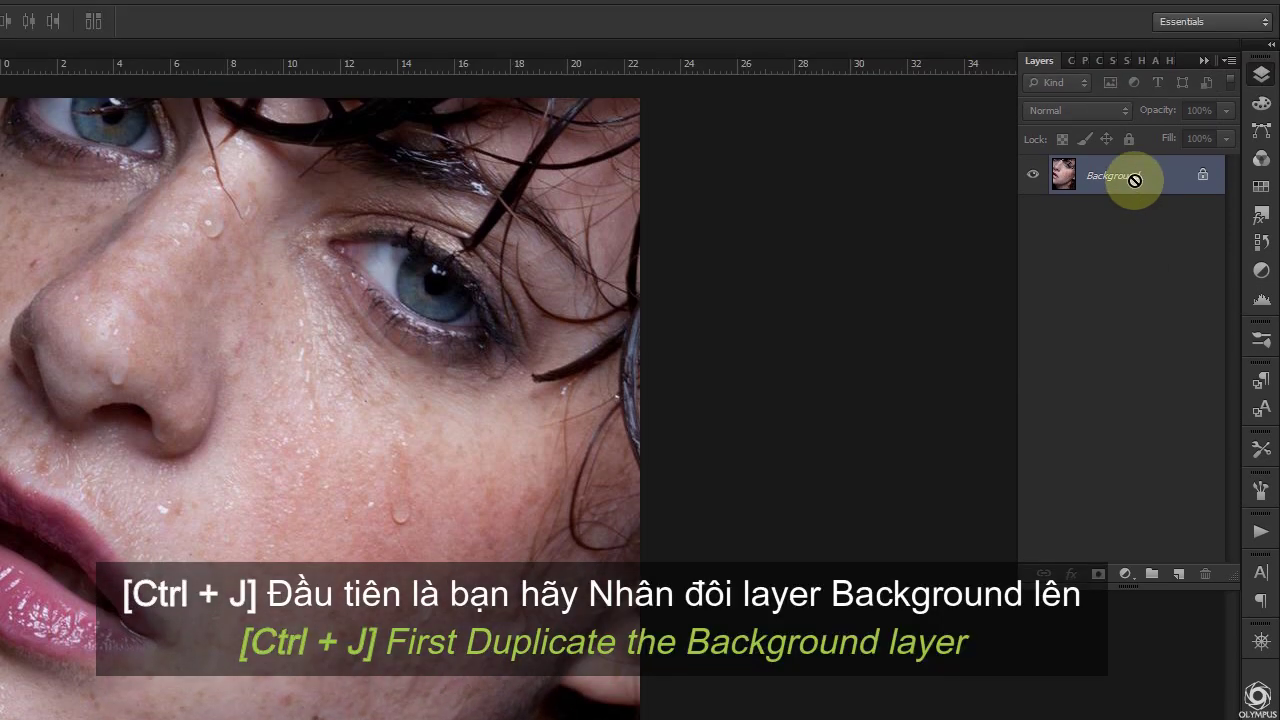
Duplicate Background as Layer 1 and show the RGB, Red, Green and Blue channels
{"action": "key", "text": "ctrl+j"}
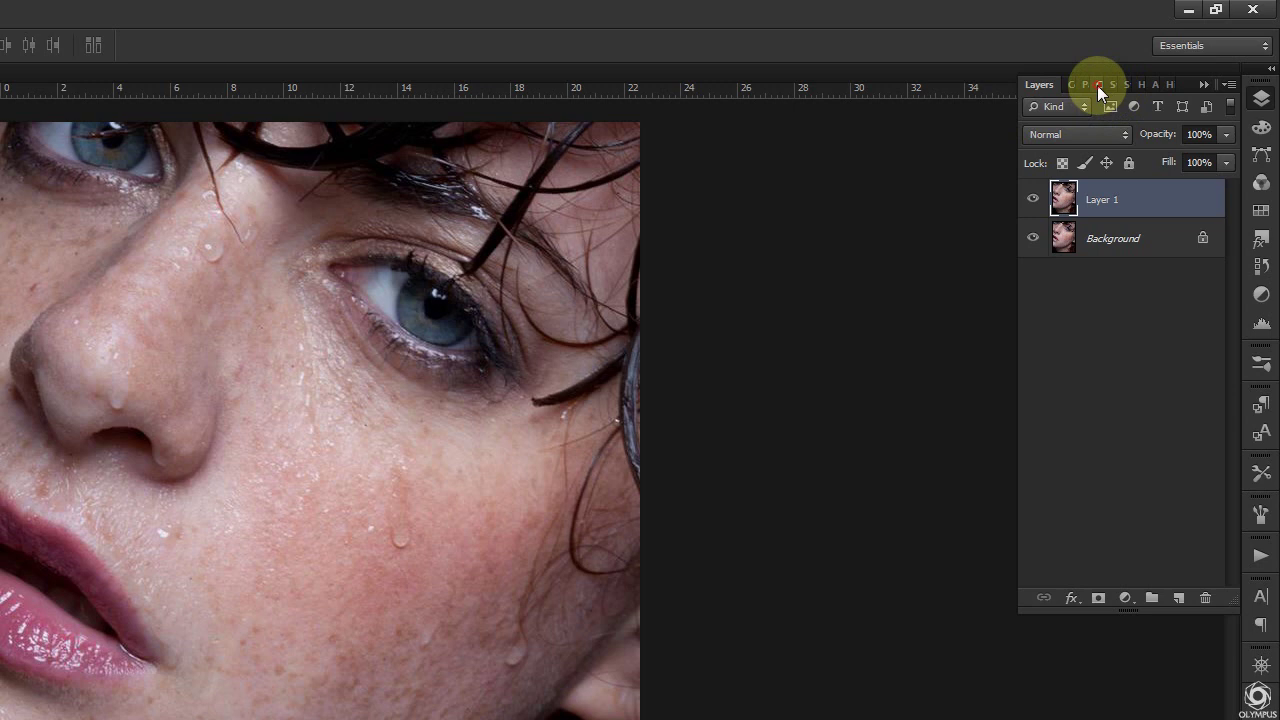
{"action": "left_click", "coordinate": [1097, 85]}
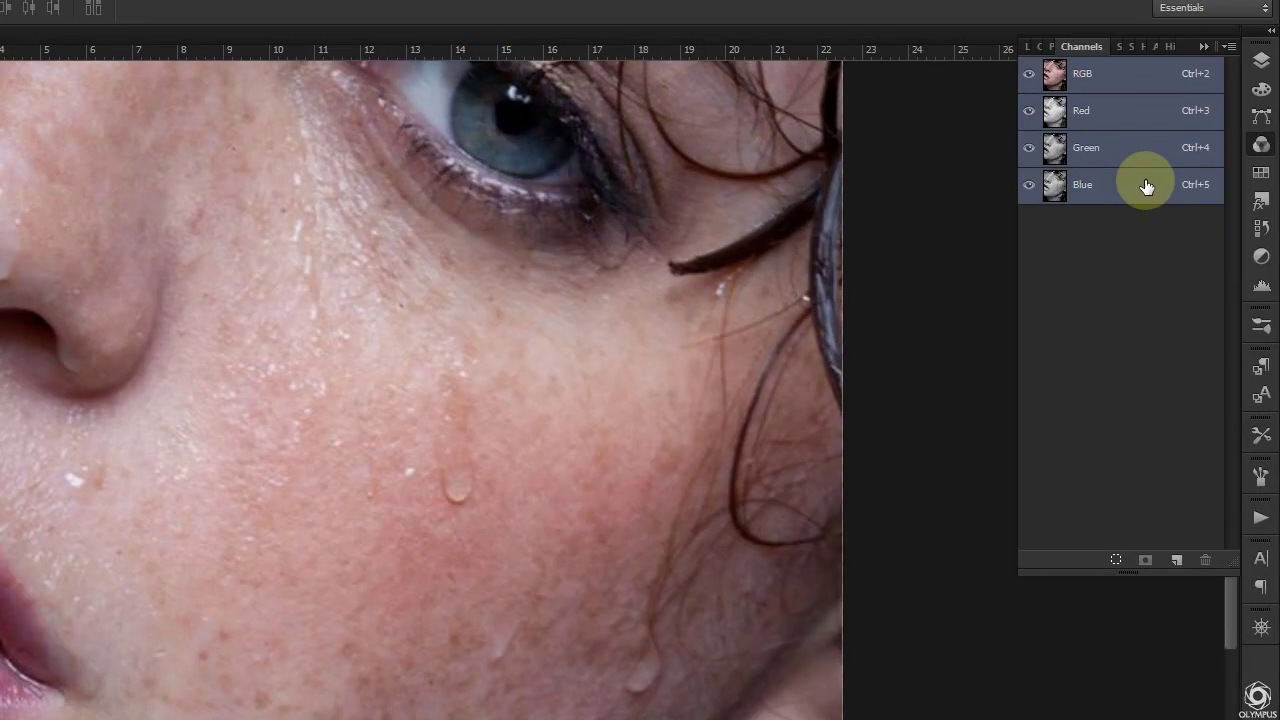
View the Red, Green and Blue channels in turn, then duplicate Blue as Blue copy
{"action": "left_click", "coordinate": [1147, 187]}
{"action": "left_click", "coordinate": [1116, 112]}
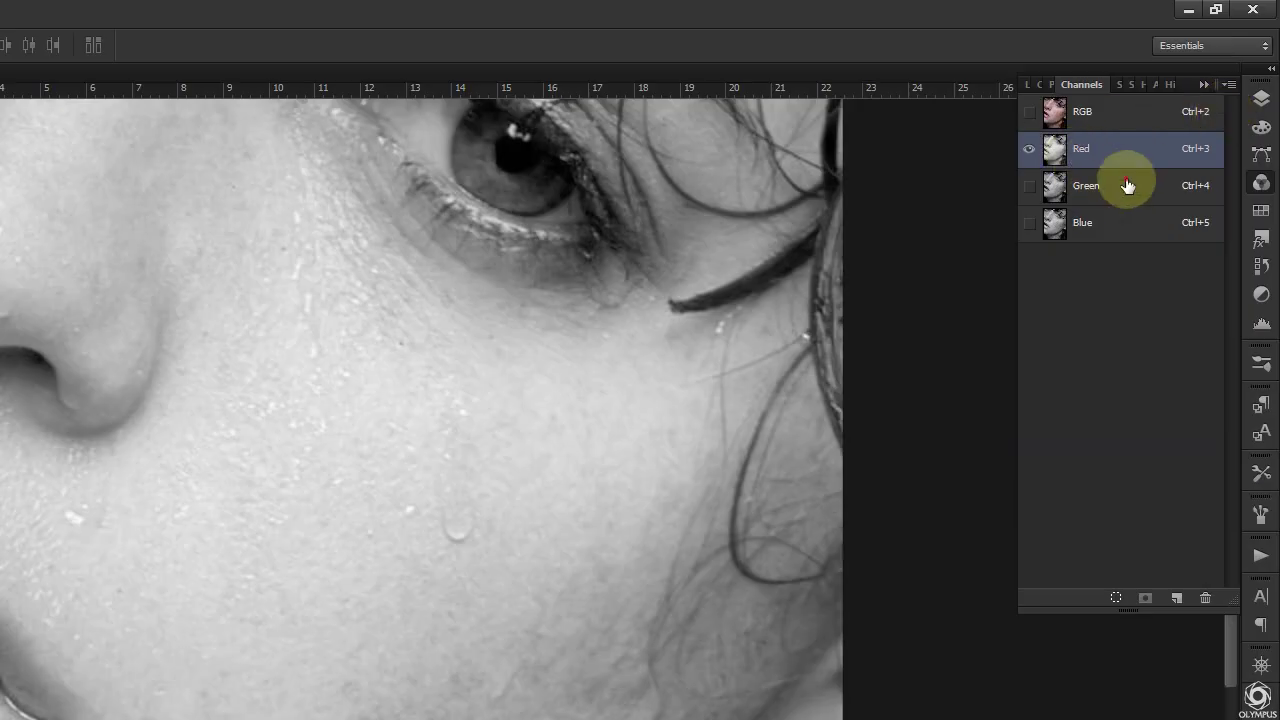
{"action": "left_click", "coordinate": [1128, 186]}
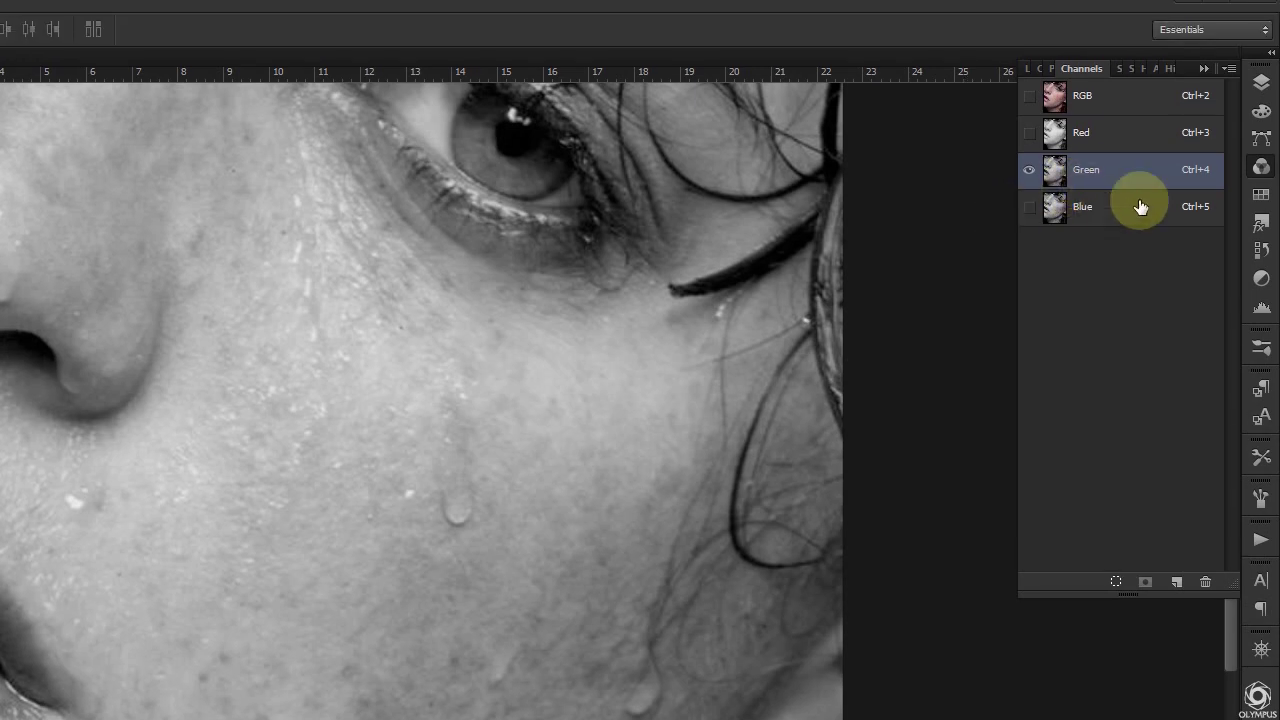
{"action": "left_click", "coordinate": [1130, 170]}
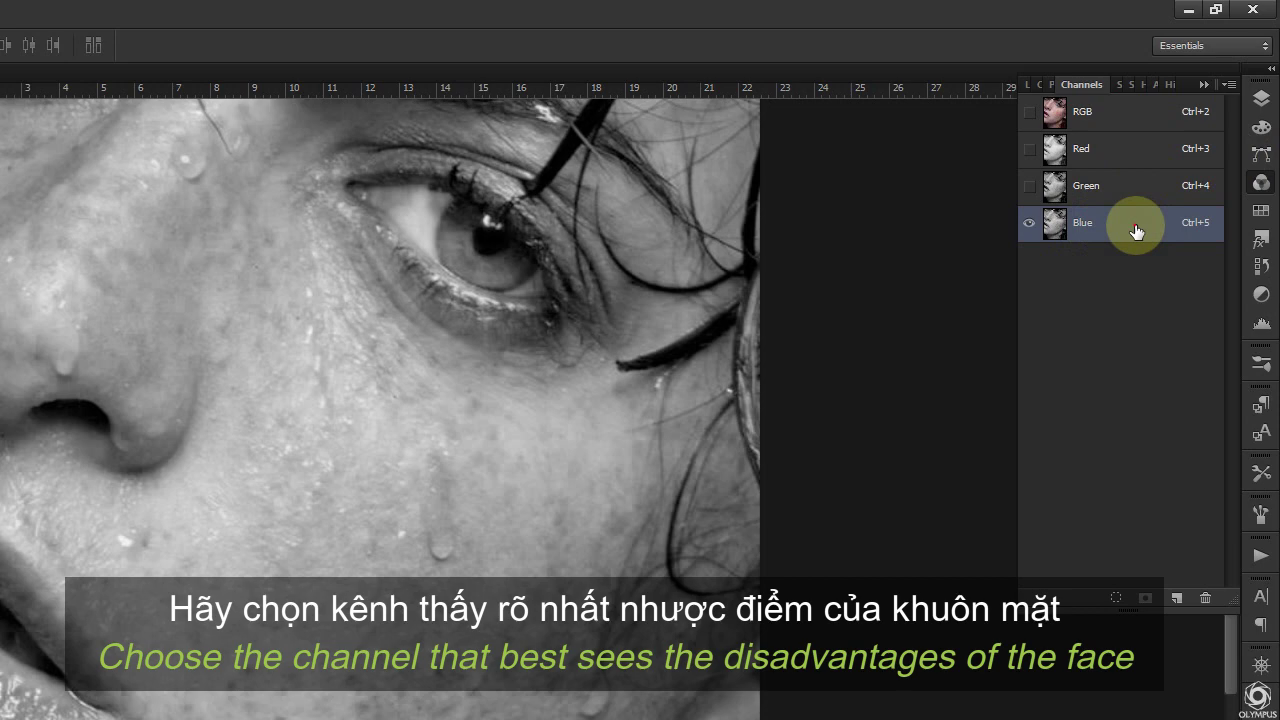
{"action": "left_click_drag", "start_coordinate": [1136, 231], "coordinate": [1164, 540]}
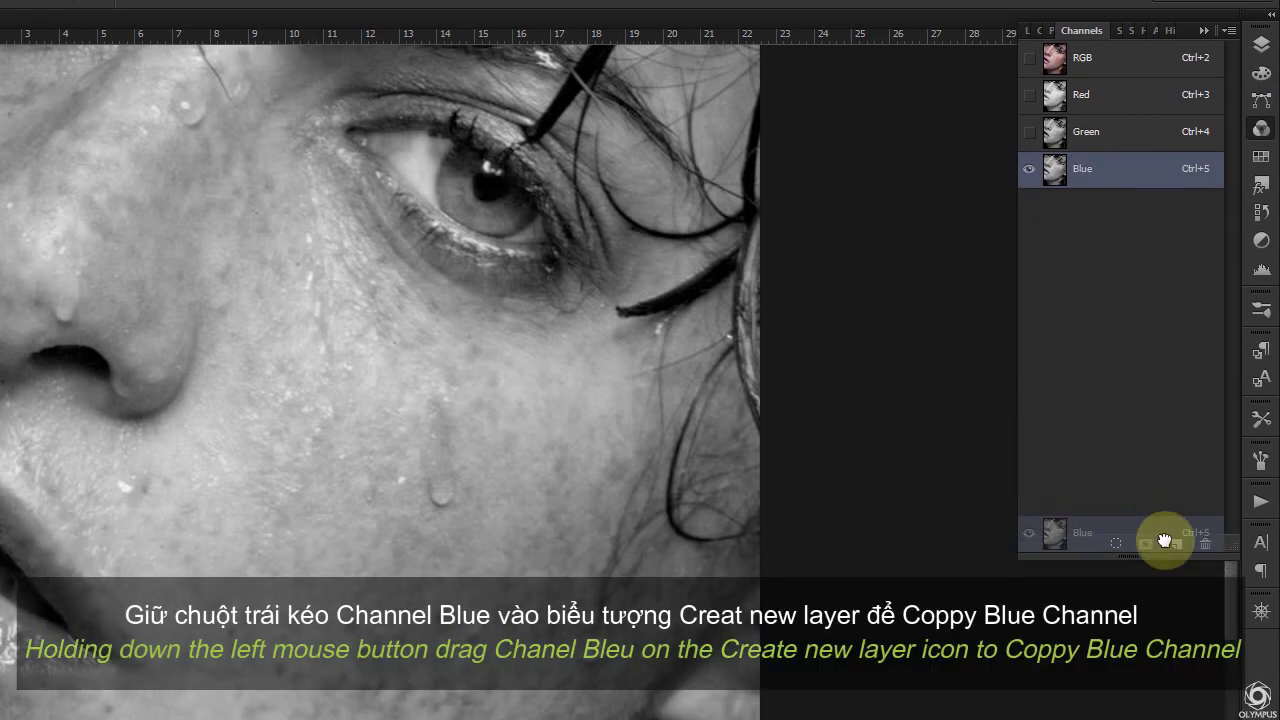
{"action": "left_click_drag", "start_coordinate": [1164, 540], "coordinate": [1178, 543]}
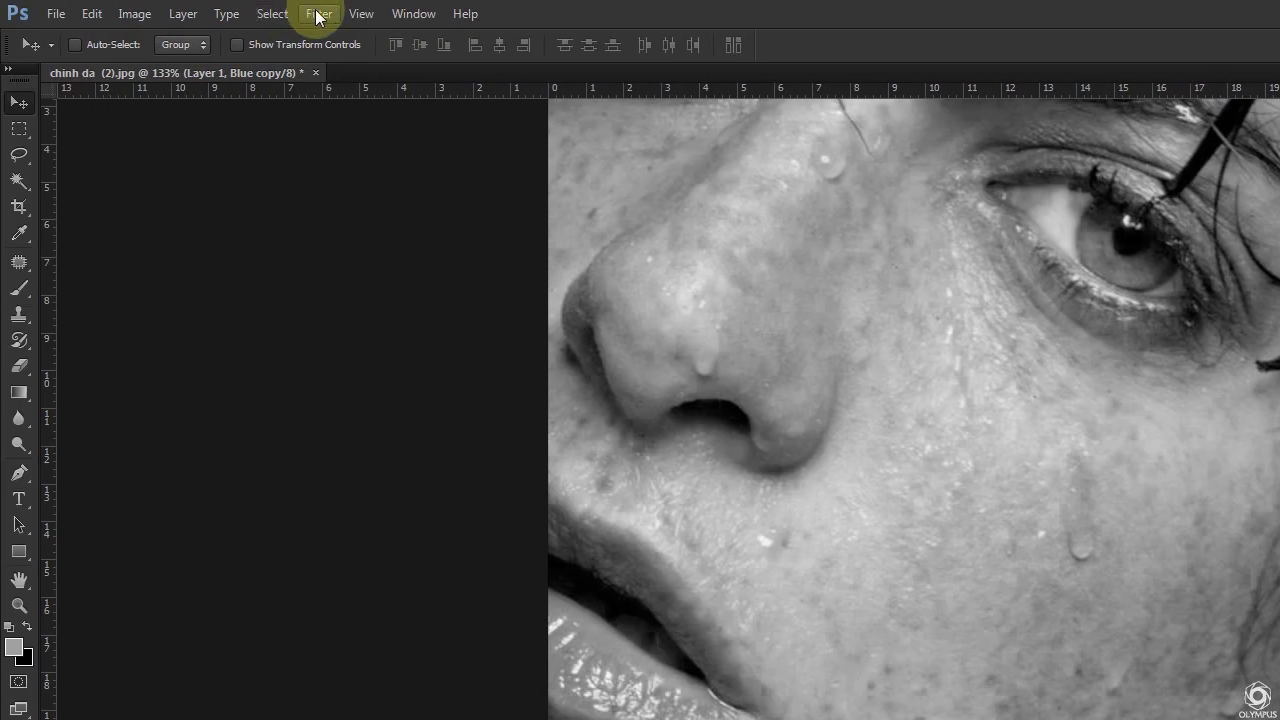
Apply a High Pass filter with a 10-pixel radius to the Blue copy channel
{"action": "left_click", "coordinate": [319, 13]}
{"action": "mouse_move", "coordinate": [334, 367]}
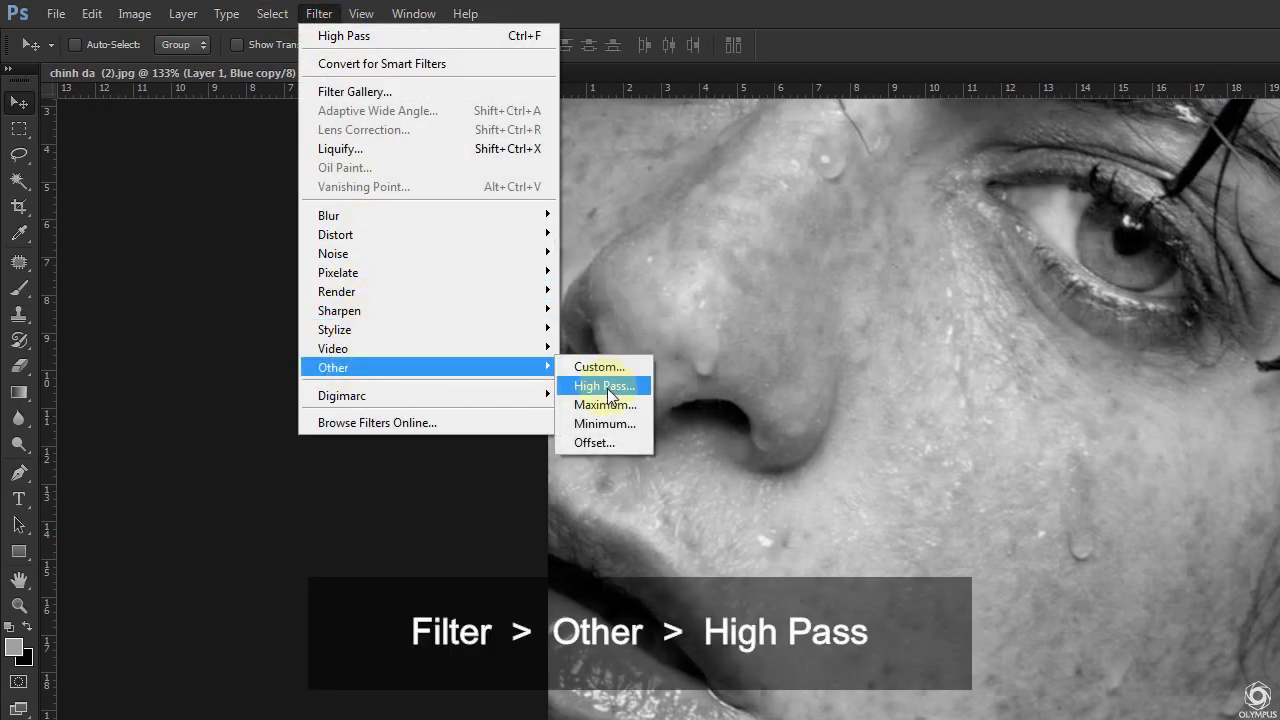
{"action": "left_click", "coordinate": [563, 385]}
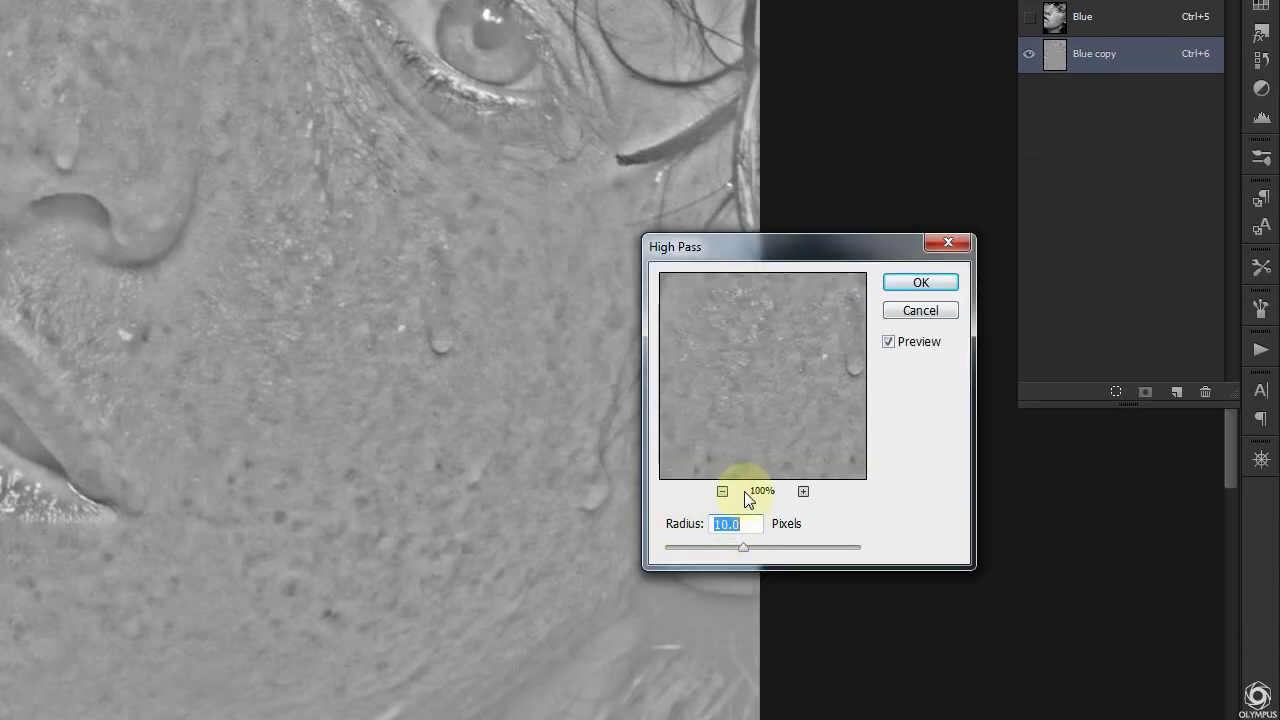
{"action": "left_click", "coordinate": [889, 342]}
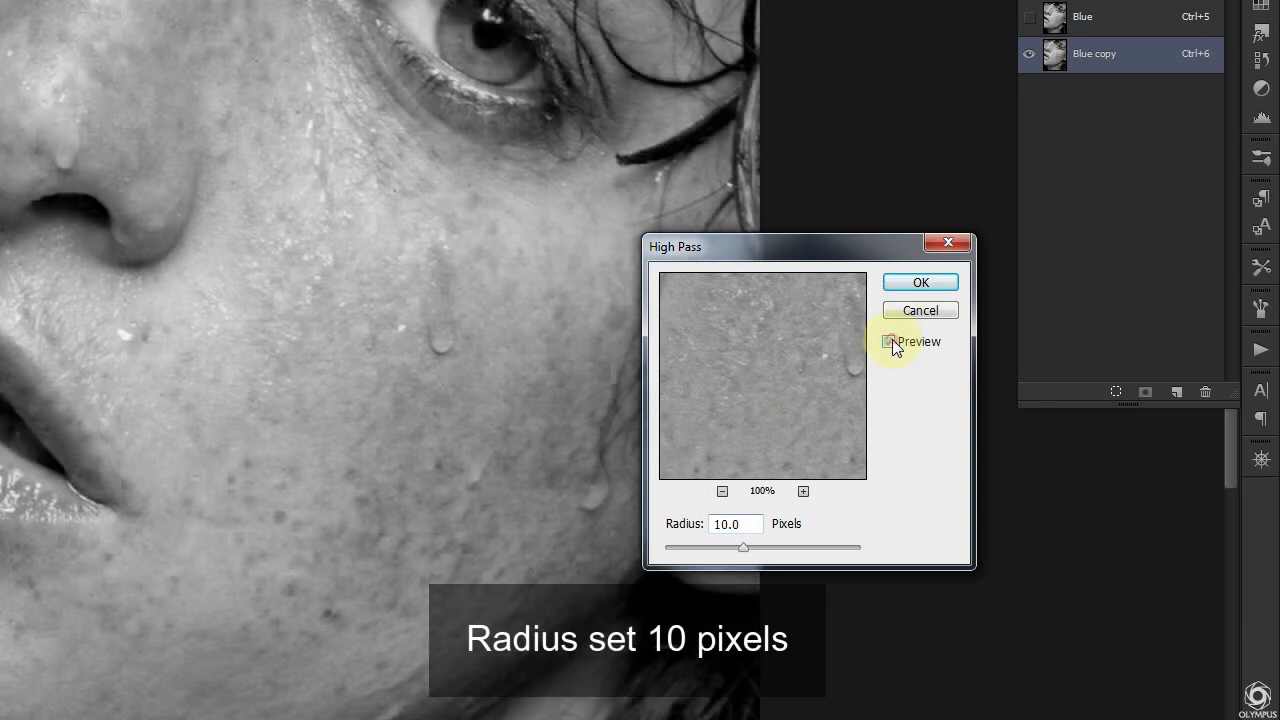
{"action": "left_click", "coordinate": [889, 342]}
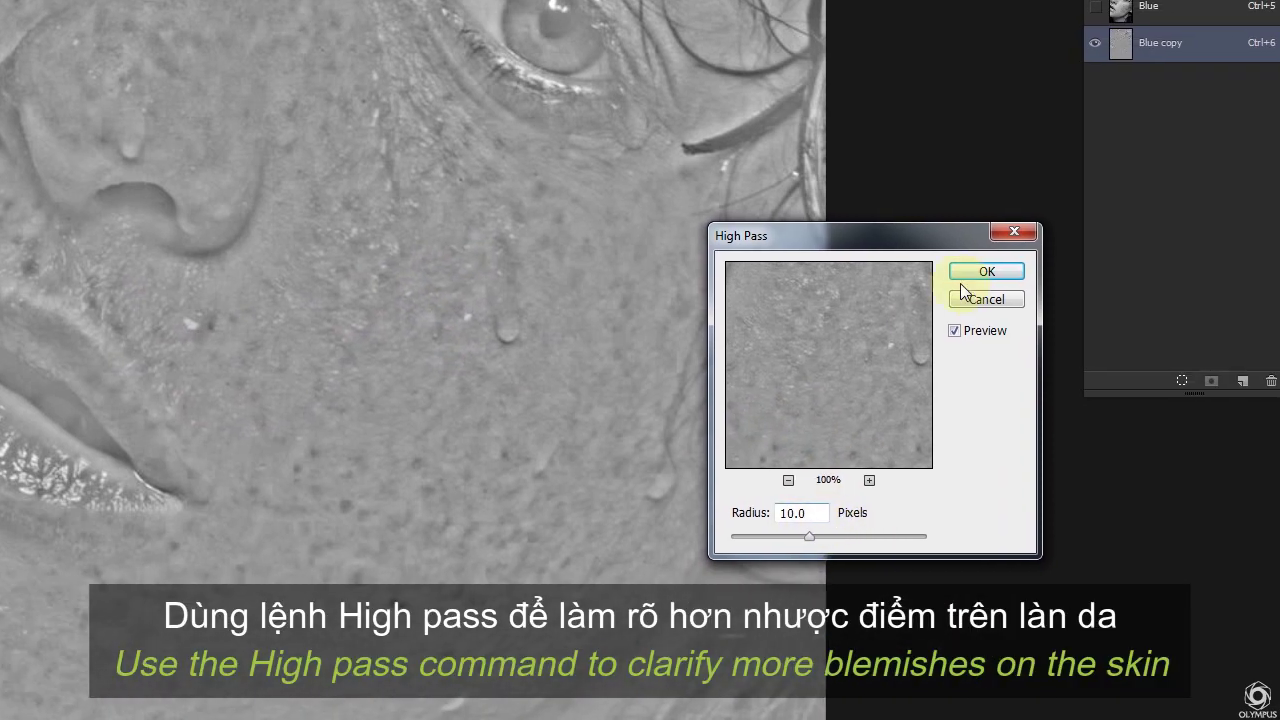
{"action": "left_click", "coordinate": [986, 271]}
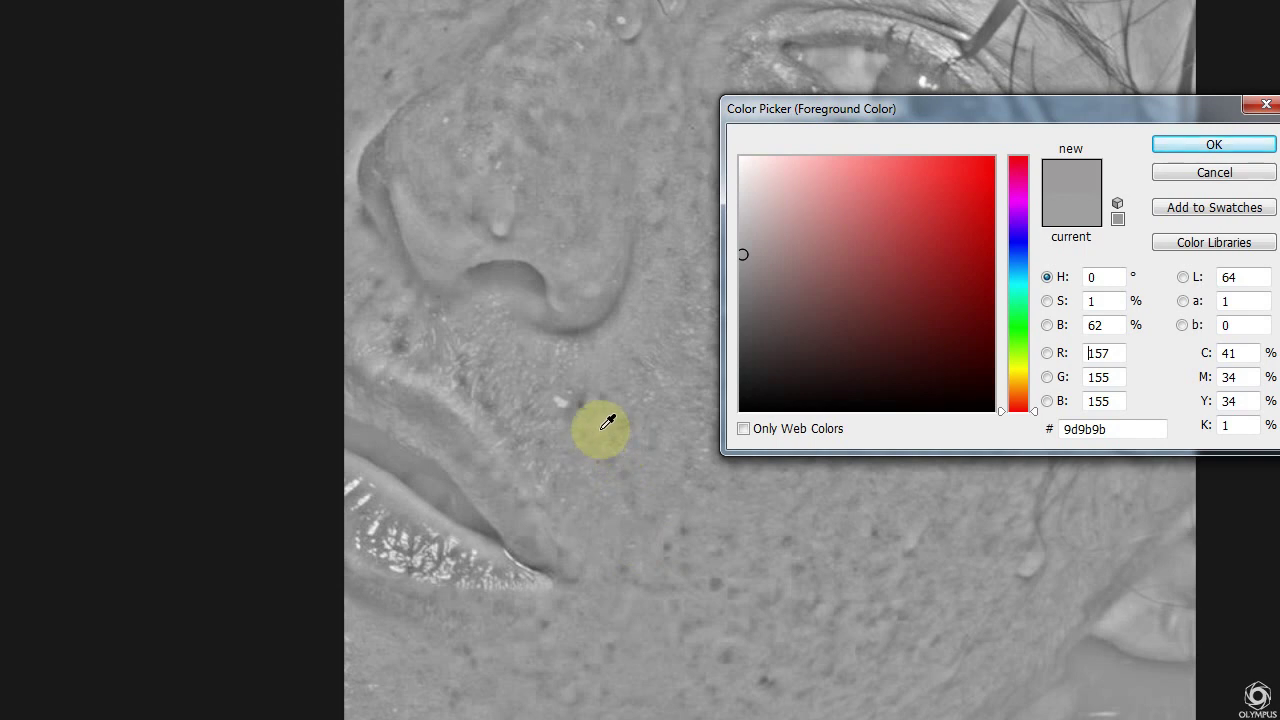
Sample a mid-grey skin tone as the foreground colour
{"action": "left_click", "coordinate": [607, 422]}
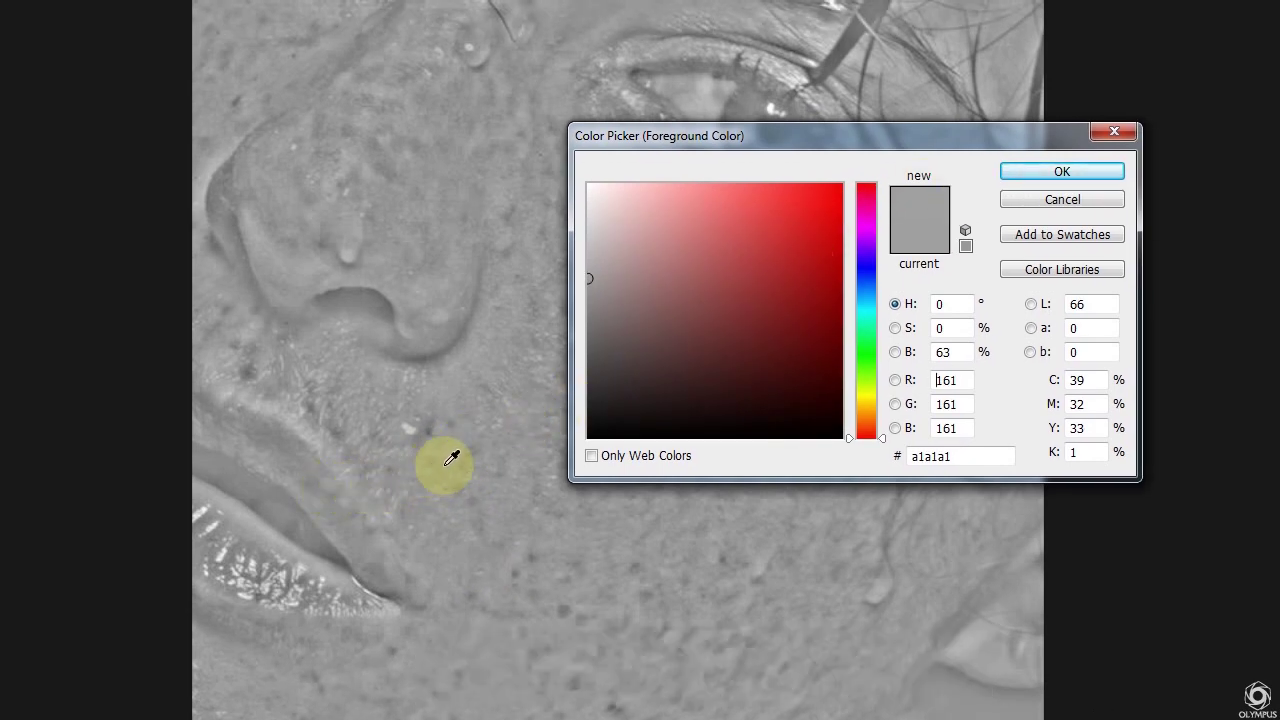
{"action": "left_click", "coordinate": [452, 458]}
{"action": "left_click", "coordinate": [918, 218]}
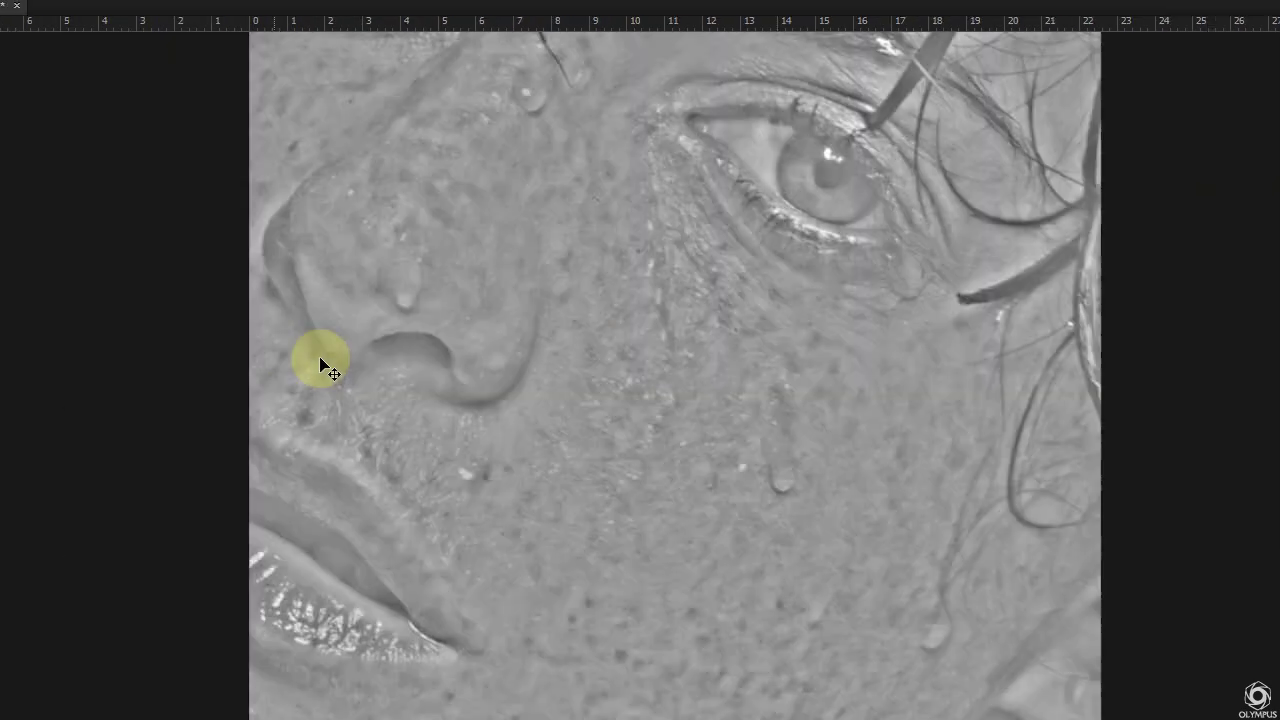
Brush flat grey over the eye, nostril and lip highlights
{"action": "key", "text": "b"}
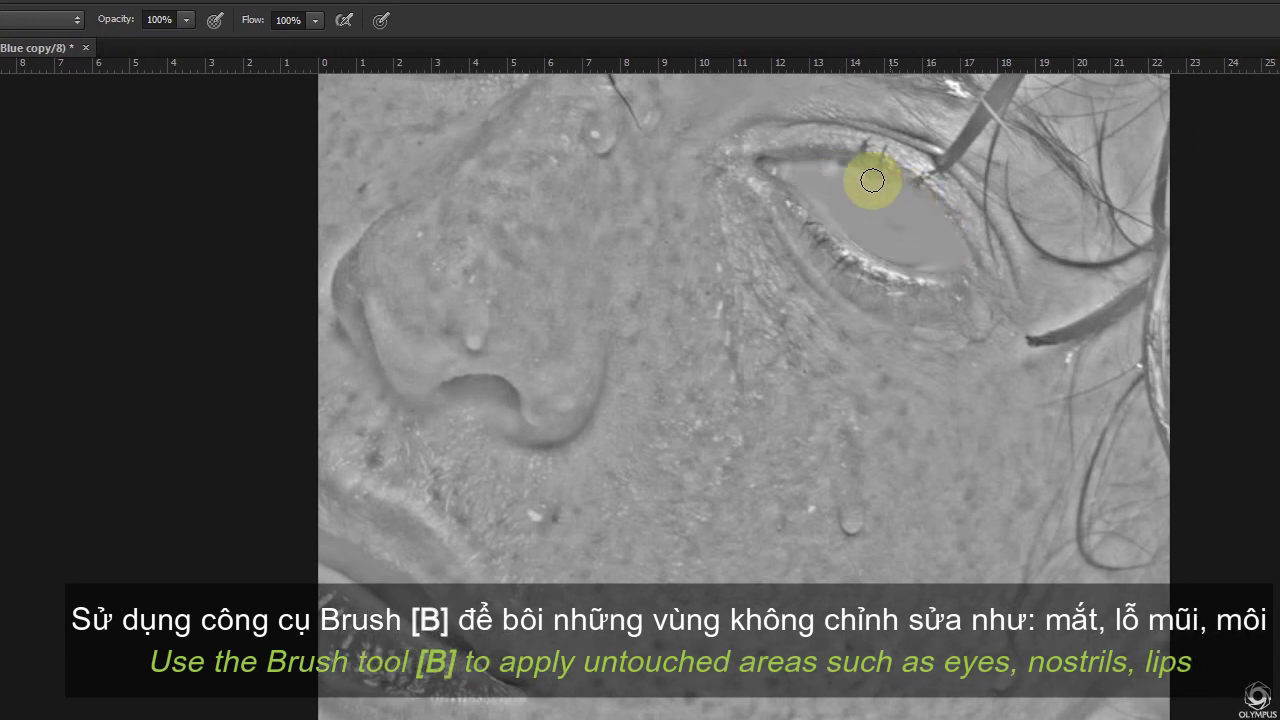
{"action": "mouse_move", "coordinate": [951, 192]}
{"action": "left_mouse_down"}
{"action": "mouse_move", "coordinate": [814, 217]}
{"action": "mouse_move", "coordinate": [801, 172]}
{"action": "mouse_move", "coordinate": [777, 180]}
{"action": "mouse_move", "coordinate": [883, 209]}
{"action": "mouse_move", "coordinate": [760, 180]}
{"action": "mouse_move", "coordinate": [833, 226]}
{"action": "left_mouse_up"}
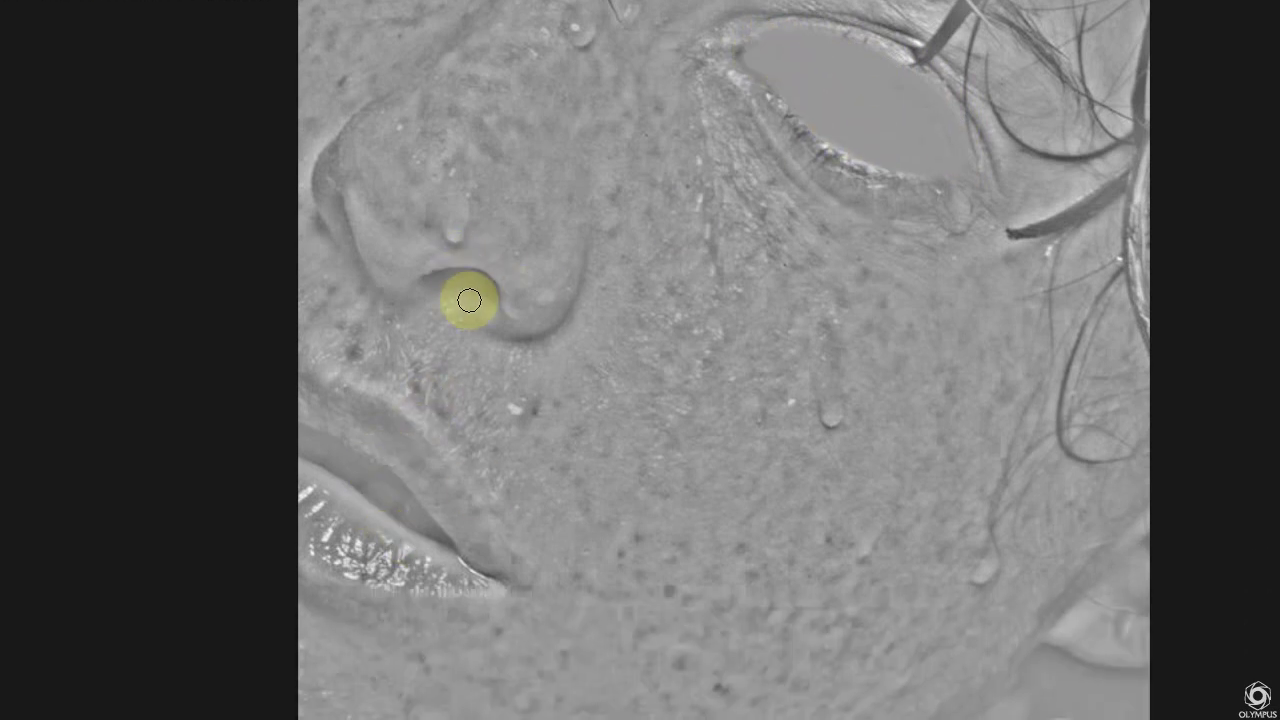
{"action": "scroll", "coordinate": [409, 217], "scroll_direction": "up", "scroll_amount": 3}
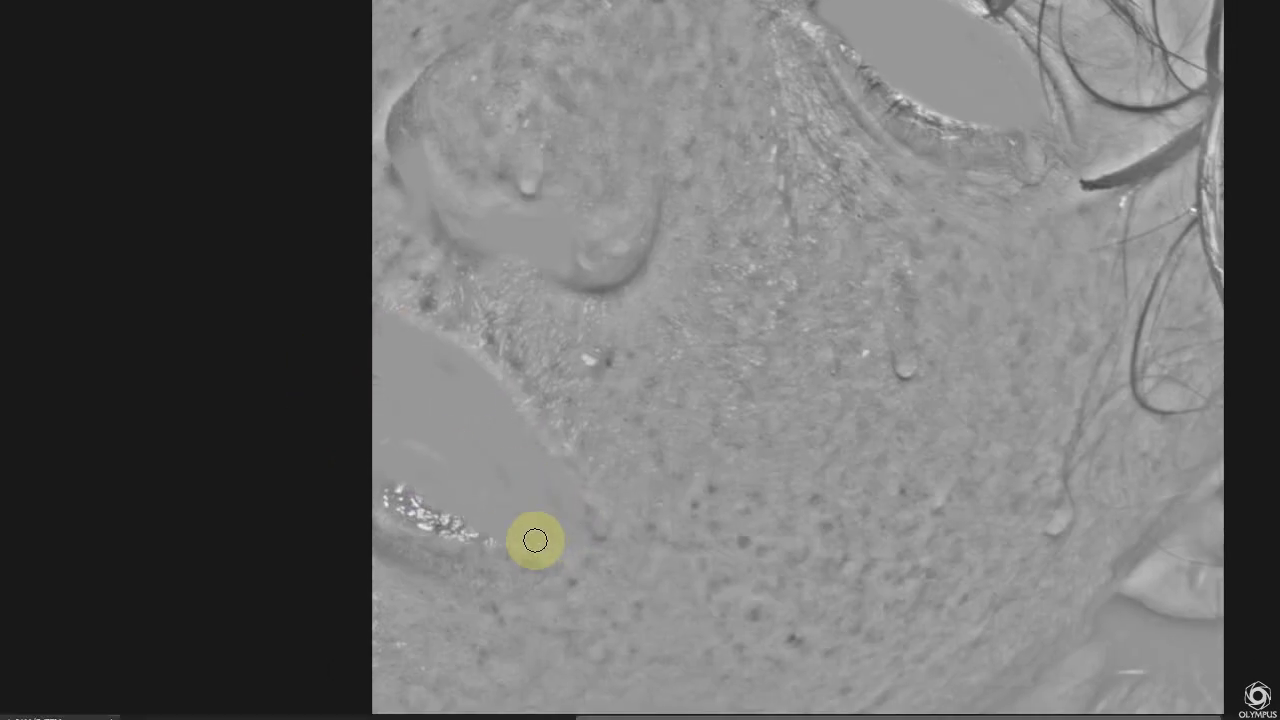
{"action": "left_click_drag", "start_coordinate": [535, 540], "coordinate": [448, 445]}
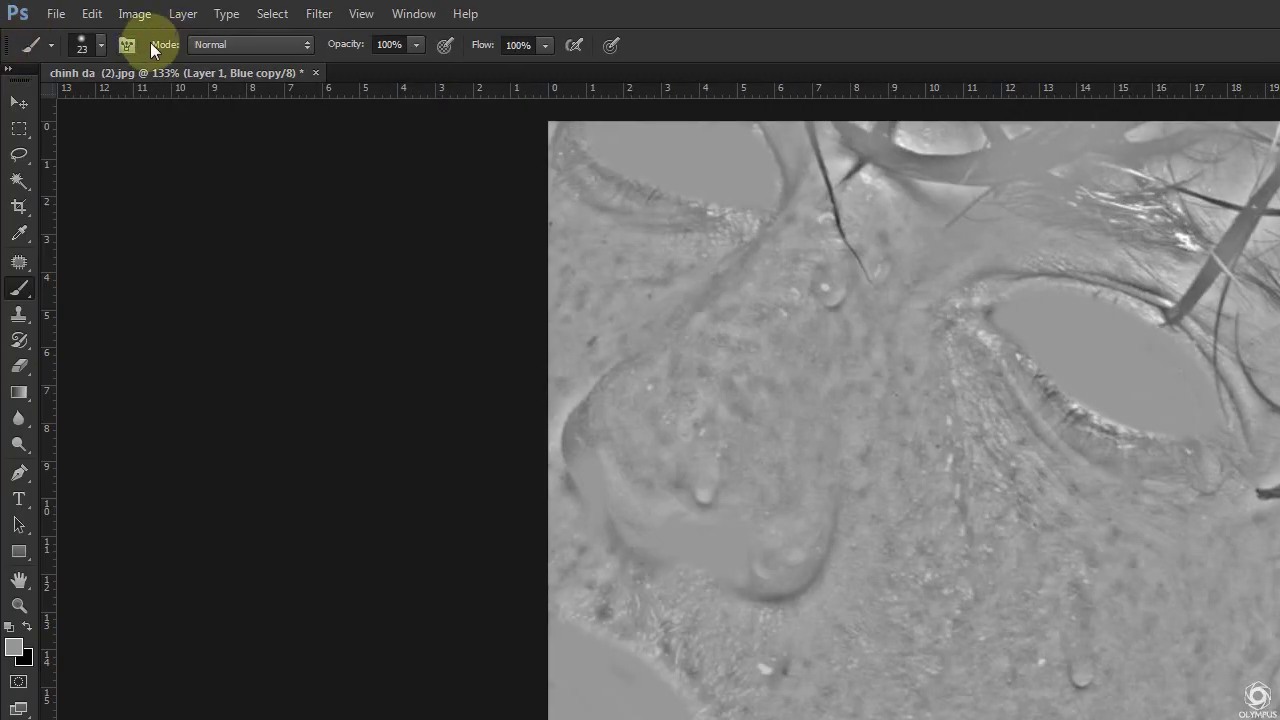
Calculate Blue copy with itself in Linear Light into a new Alpha 1 channel
{"action": "left_click", "coordinate": [134, 13]}
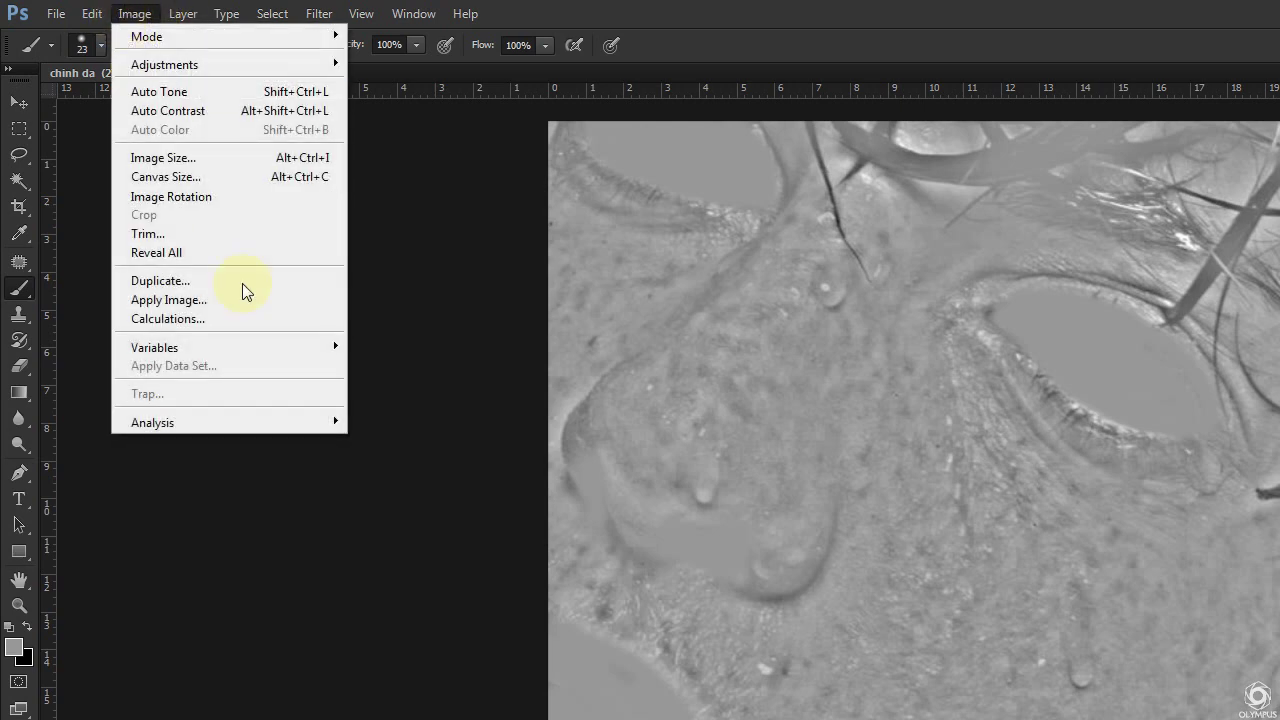
{"action": "left_click", "coordinate": [205, 320]}
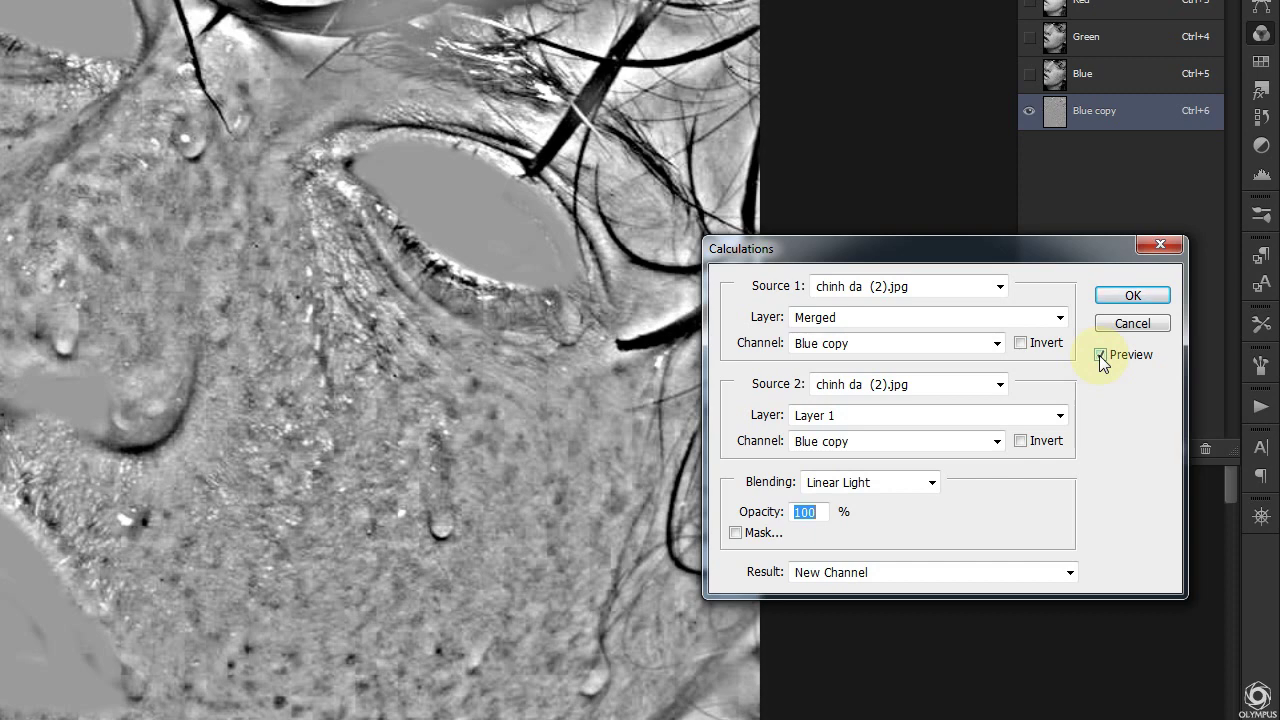
{"action": "left_click", "coordinate": [1100, 355]}
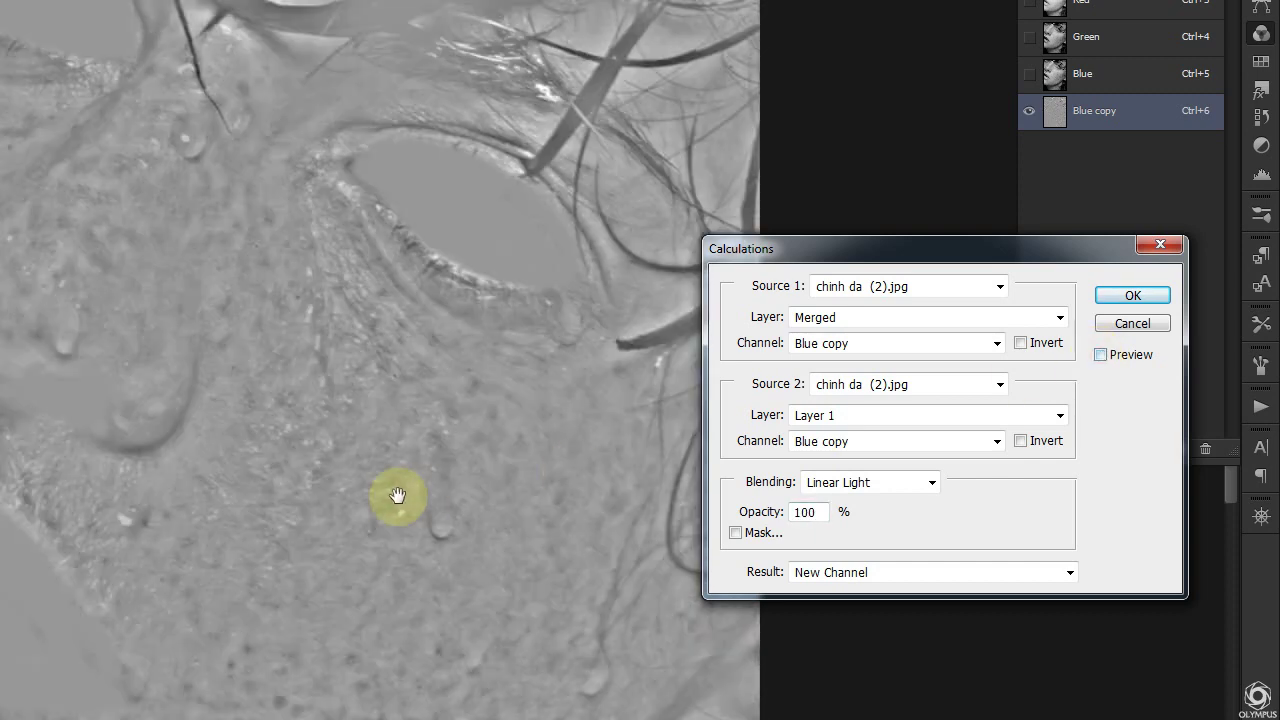
{"action": "left_click", "coordinate": [1100, 355]}
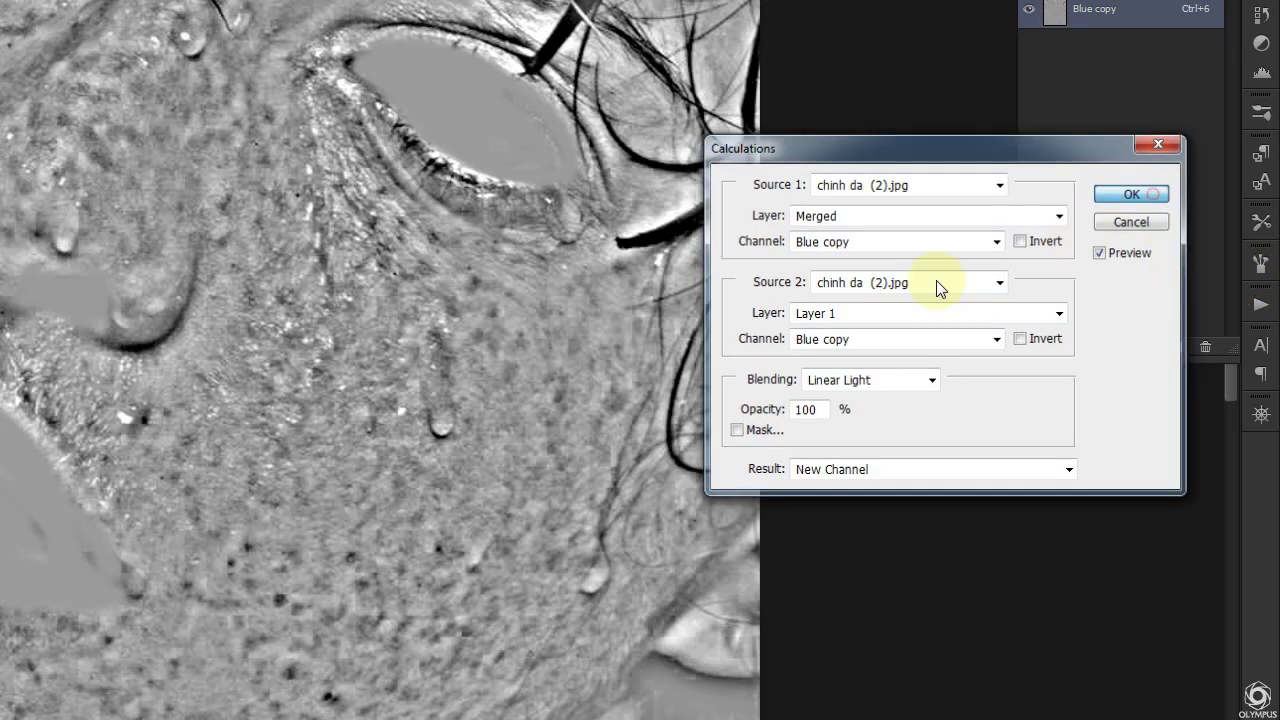
{"action": "key", "text": "Return"}
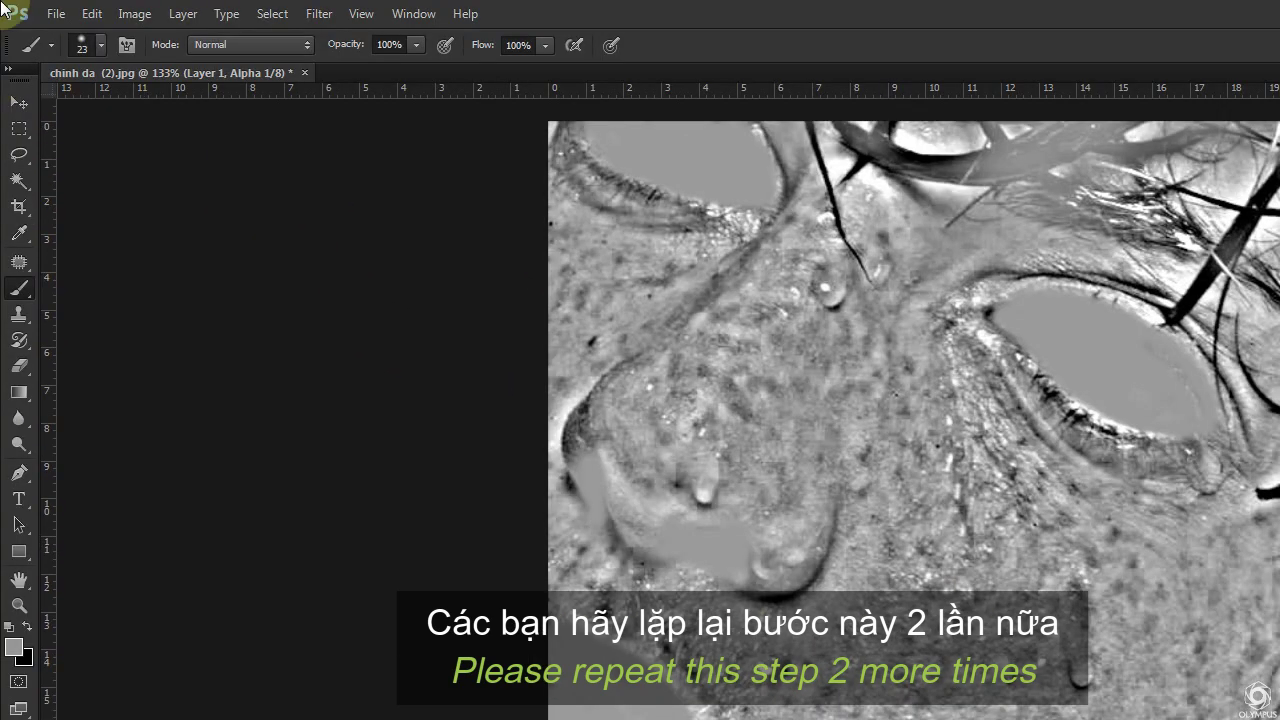
Repeat the Linear Light calculation twice, producing Alpha 2 and Alpha 3
{"action": "left_click", "coordinate": [134, 11]}
{"action": "left_click", "coordinate": [157, 314]}
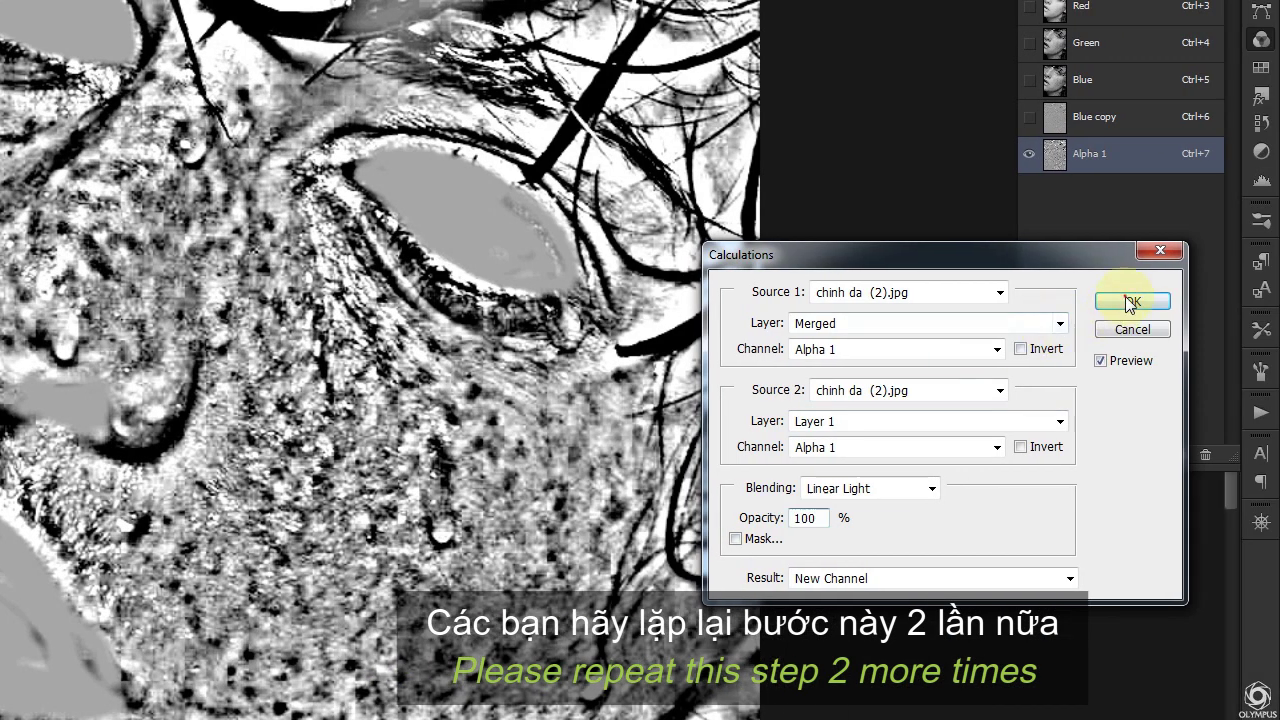
{"action": "left_click", "coordinate": [1130, 303]}
{"action": "left_click", "coordinate": [131, 11]}
{"action": "left_click", "coordinate": [166, 320]}
{"action": "left_click", "coordinate": [1129, 449]}
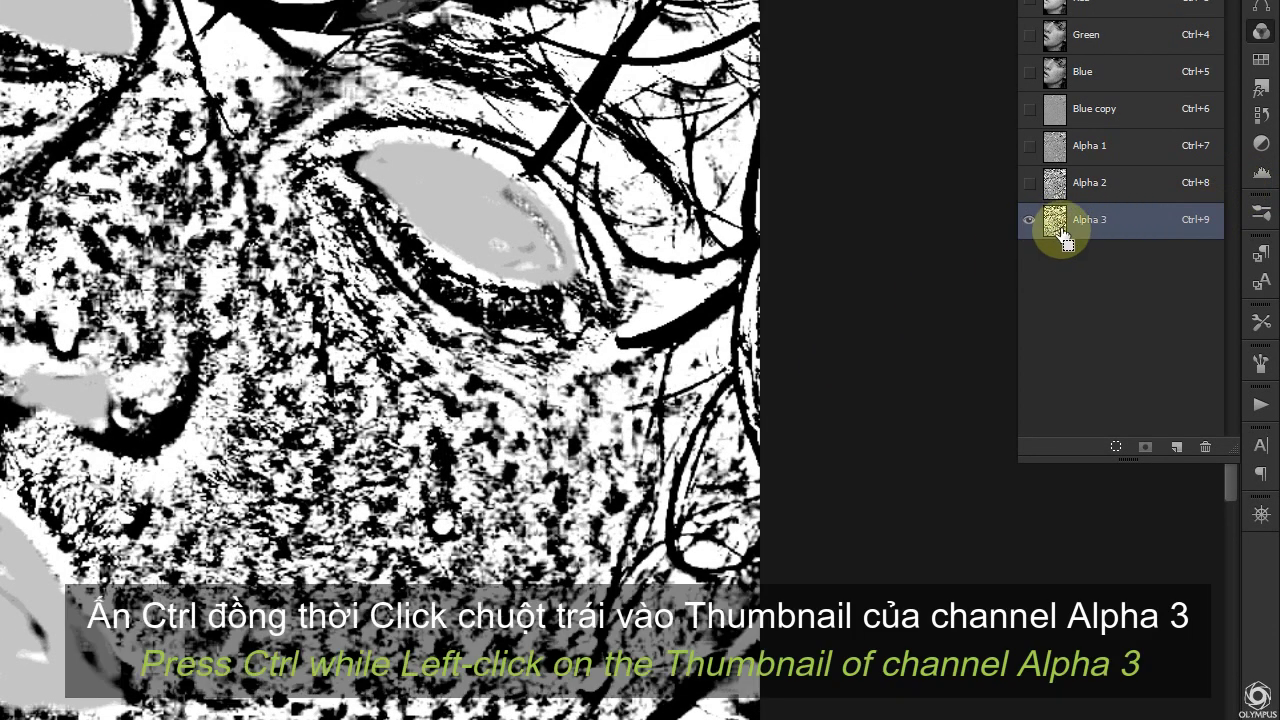
Load Alpha 3 as an inverted selection and return to the RGB composite
{"action": "left_click", "coordinate": [1059, 229], "text": "ctrl"}
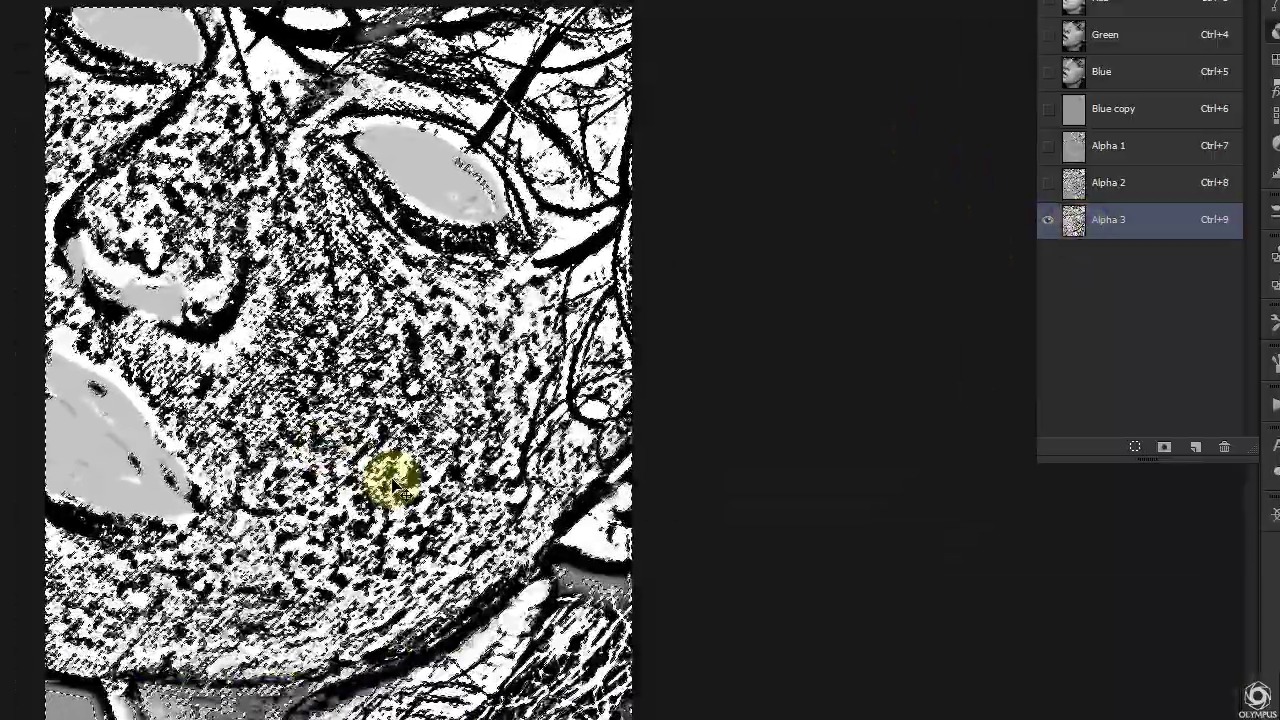
{"action": "key", "text": "ctrl+shift+i"}
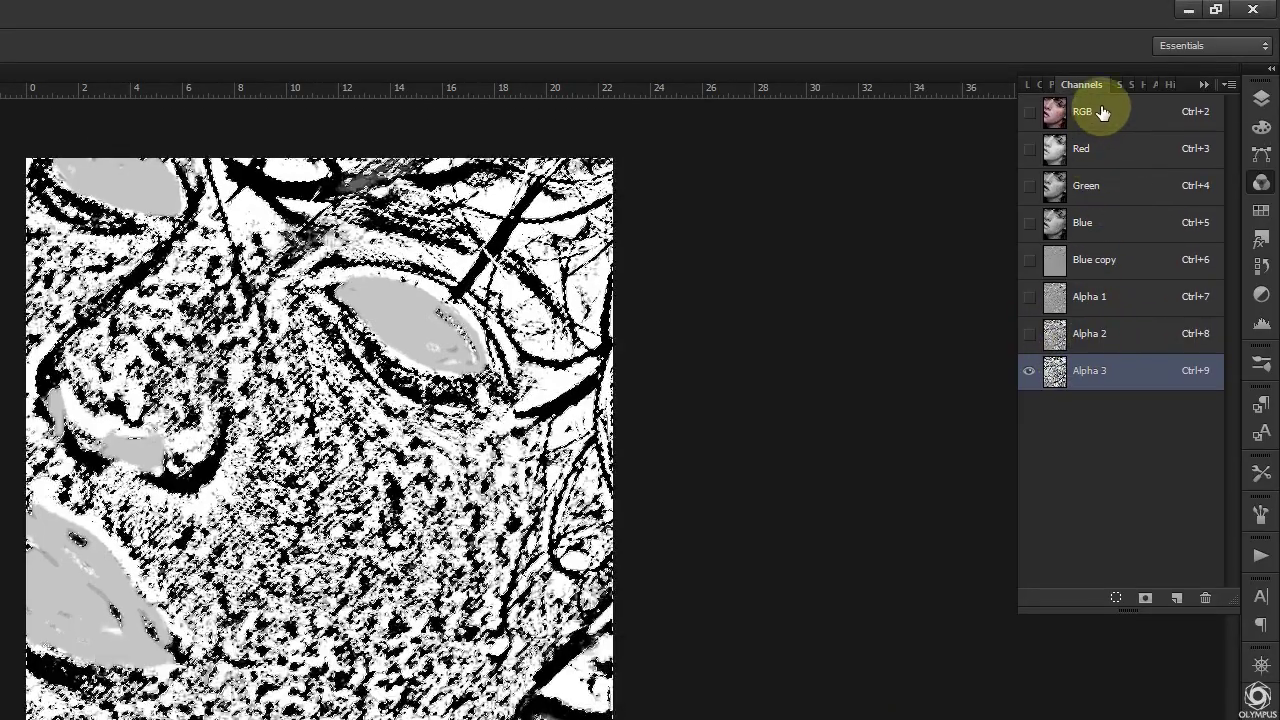
{"action": "left_click", "coordinate": [1100, 112]}
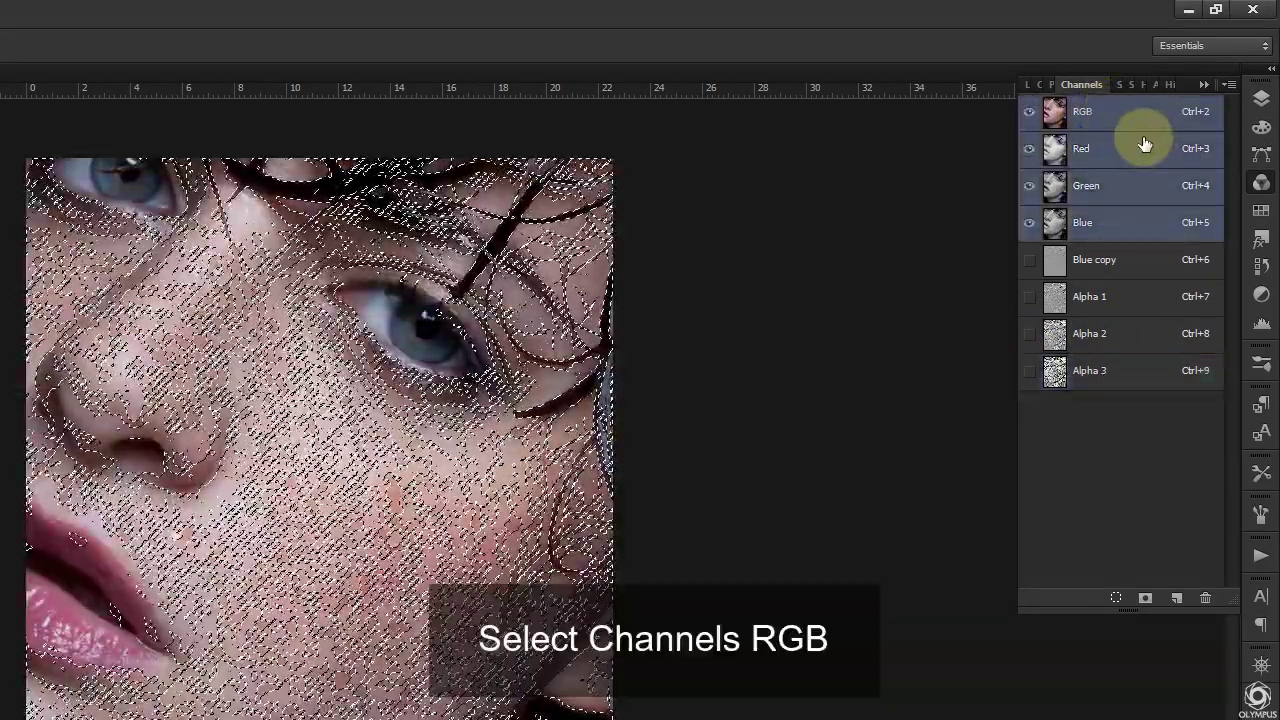
Return to the Layers panel and zoom out to see more of the face
{"action": "left_click", "coordinate": [1026, 85]}
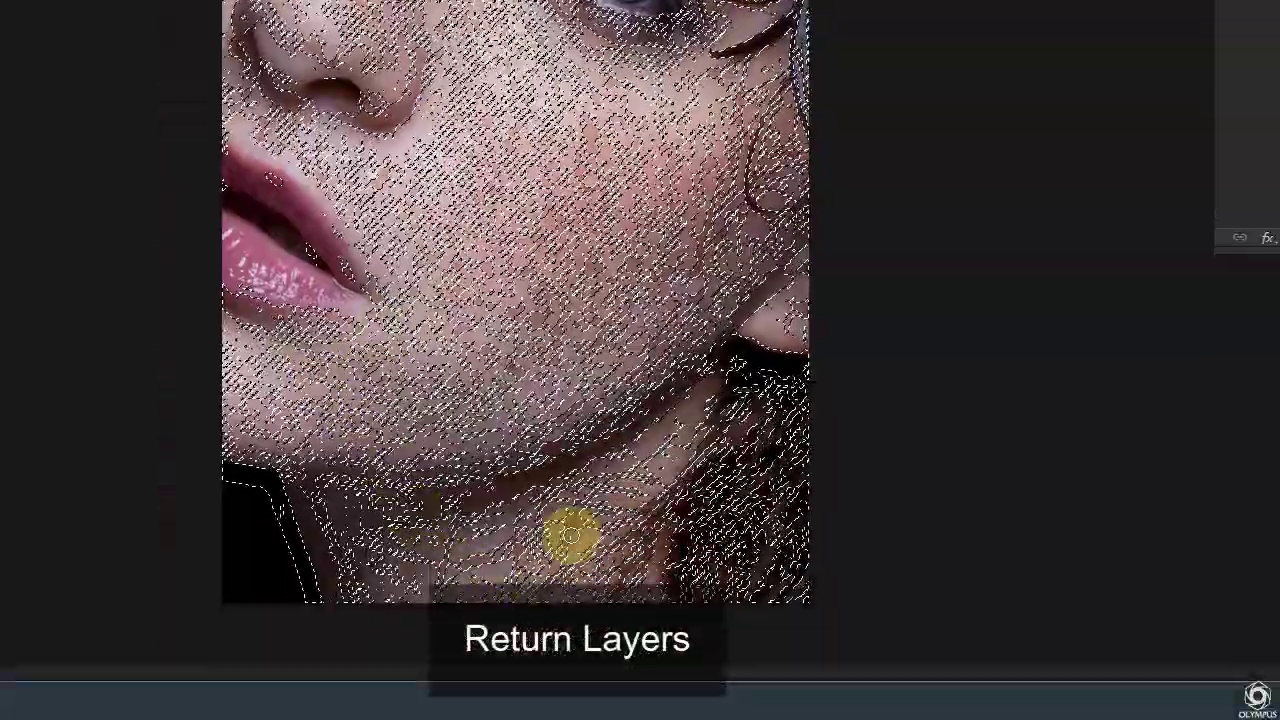
{"action": "scroll", "coordinate": [555, 372], "scroll_direction": "up", "scroll_amount": 3}
{"action": "scroll", "coordinate": [500, 300], "scroll_direction": "up", "scroll_amount": 2}
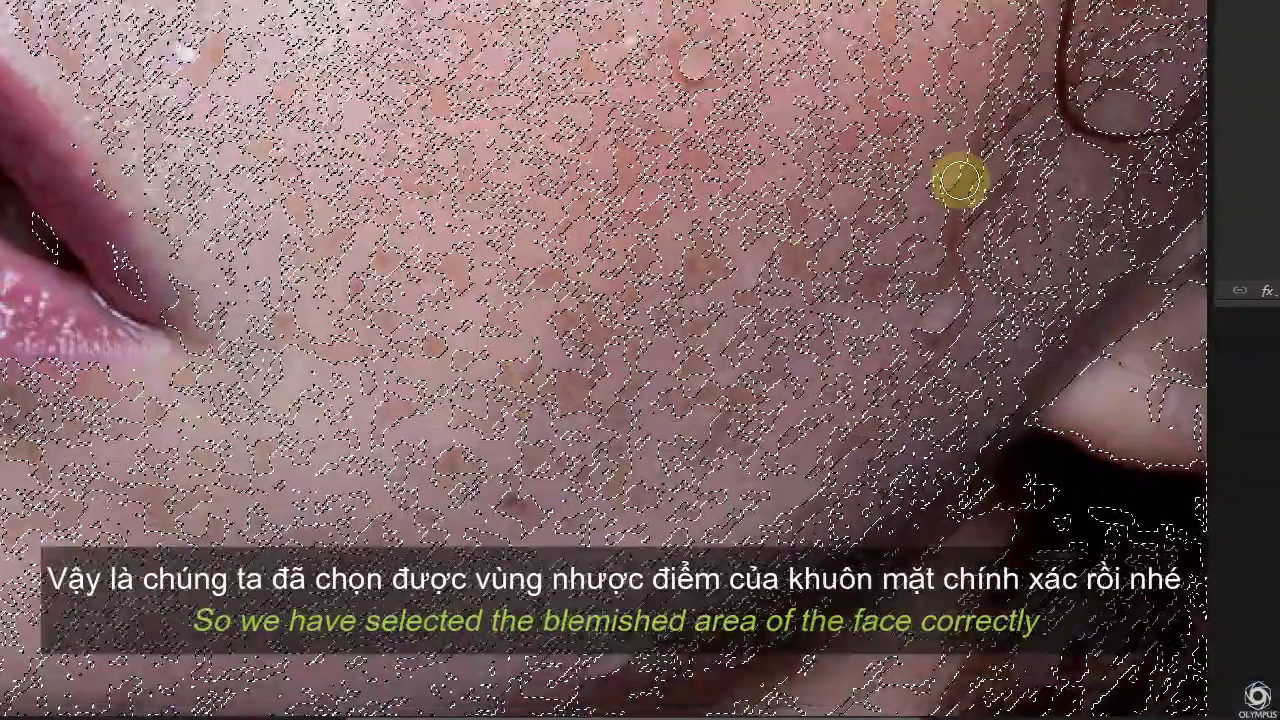
{"action": "key", "text": "ctrl+minus"}
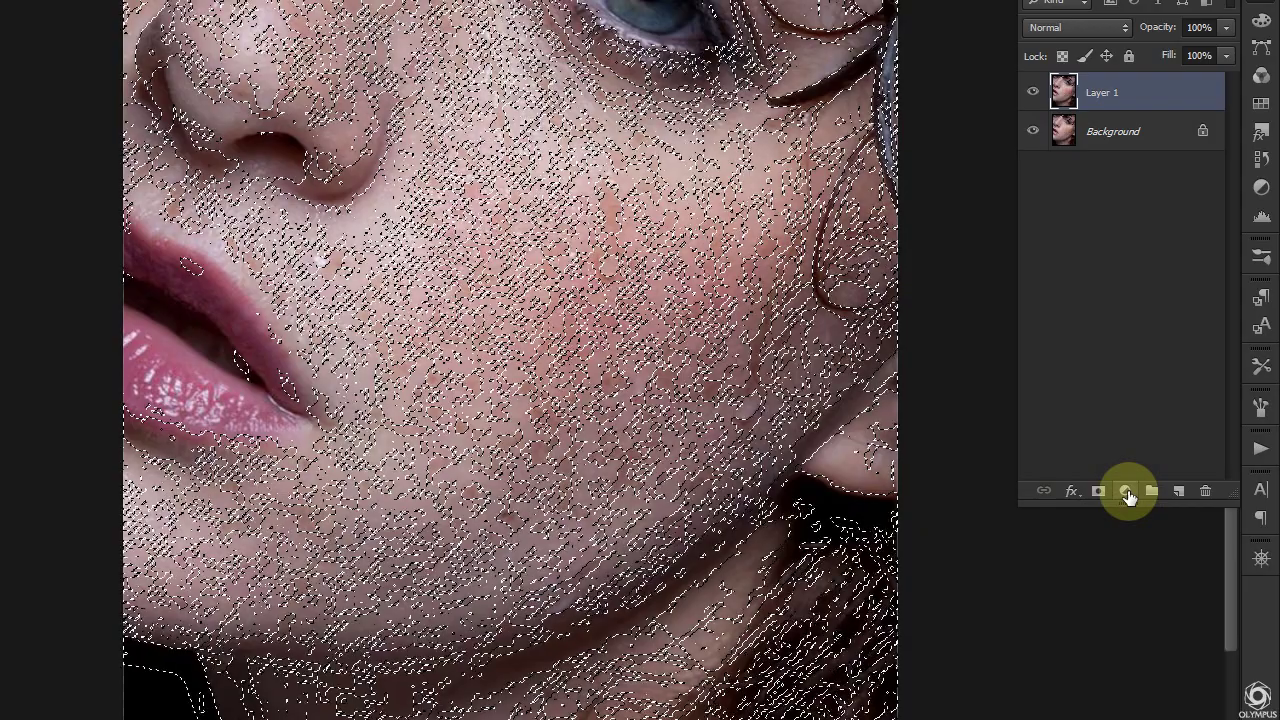
Add a blemish-masked Curves layer with its midpoint lowered to Input 43, Output 40
{"action": "left_click", "coordinate": [1127, 494]}
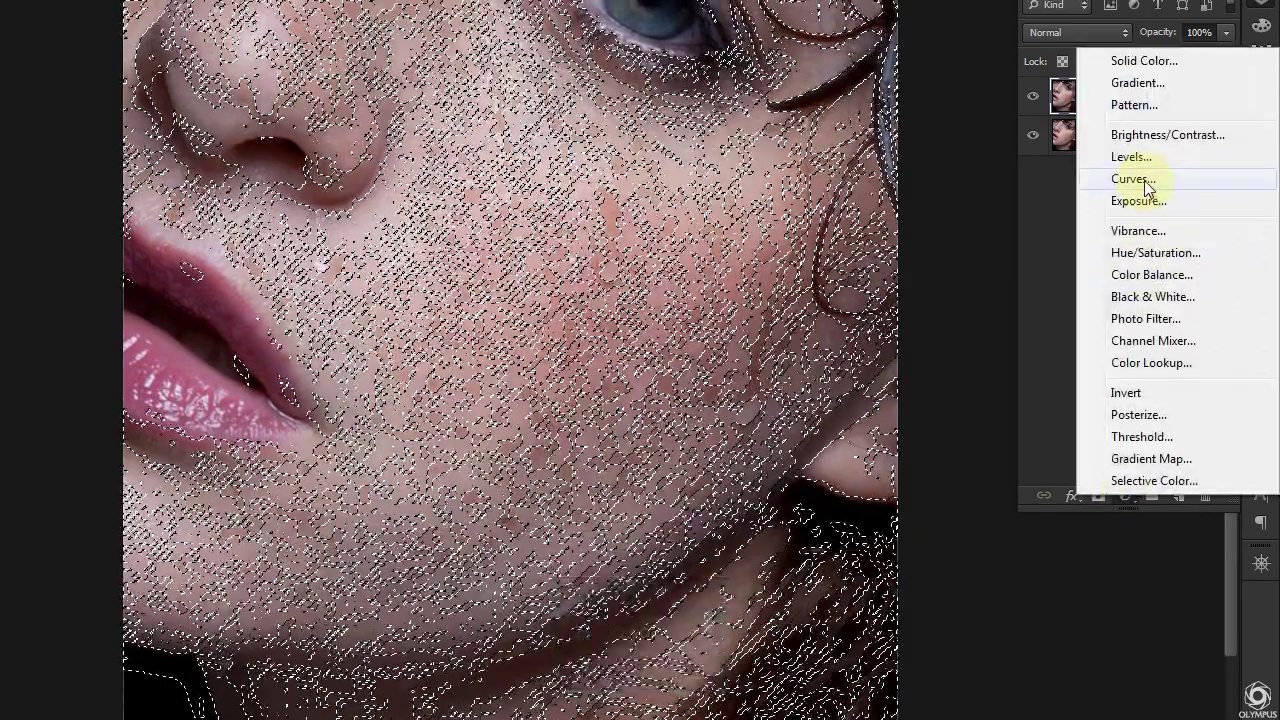
{"action": "left_click", "coordinate": [1133, 174]}
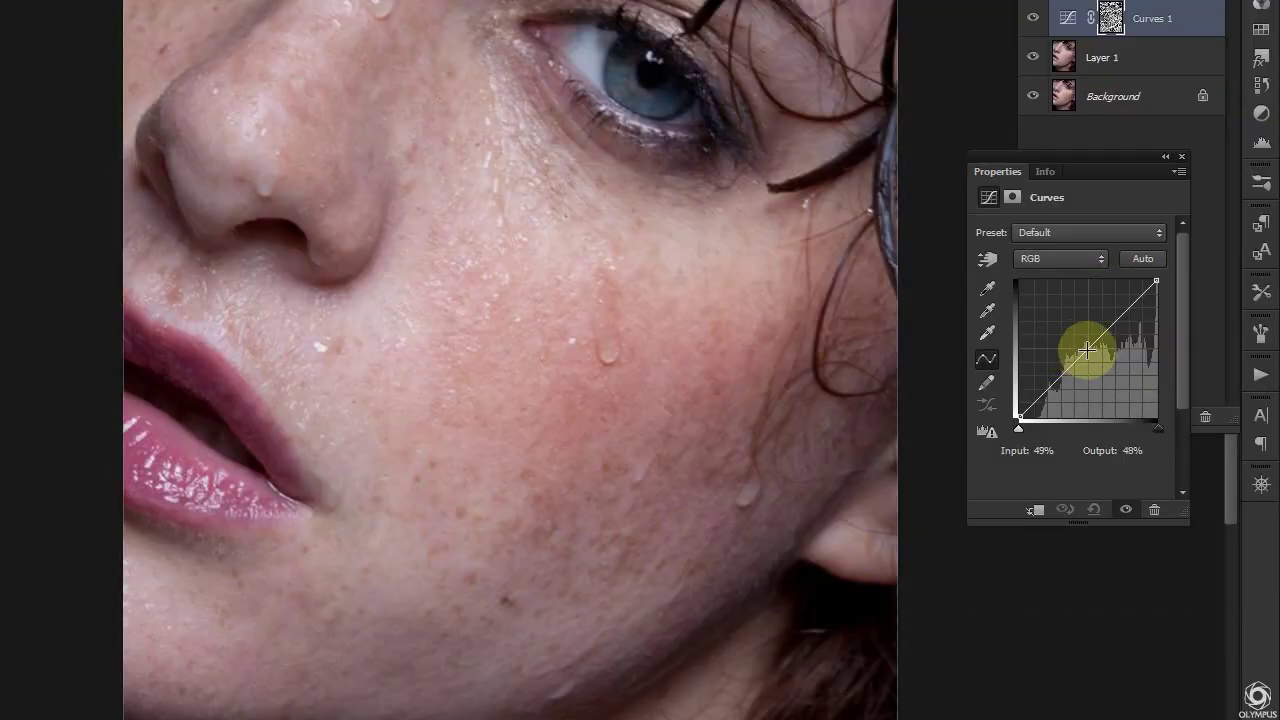
{"action": "left_click", "coordinate": [1087, 349]}
{"action": "left_click_drag", "start_coordinate": [1090, 348], "coordinate": [1095, 349]}
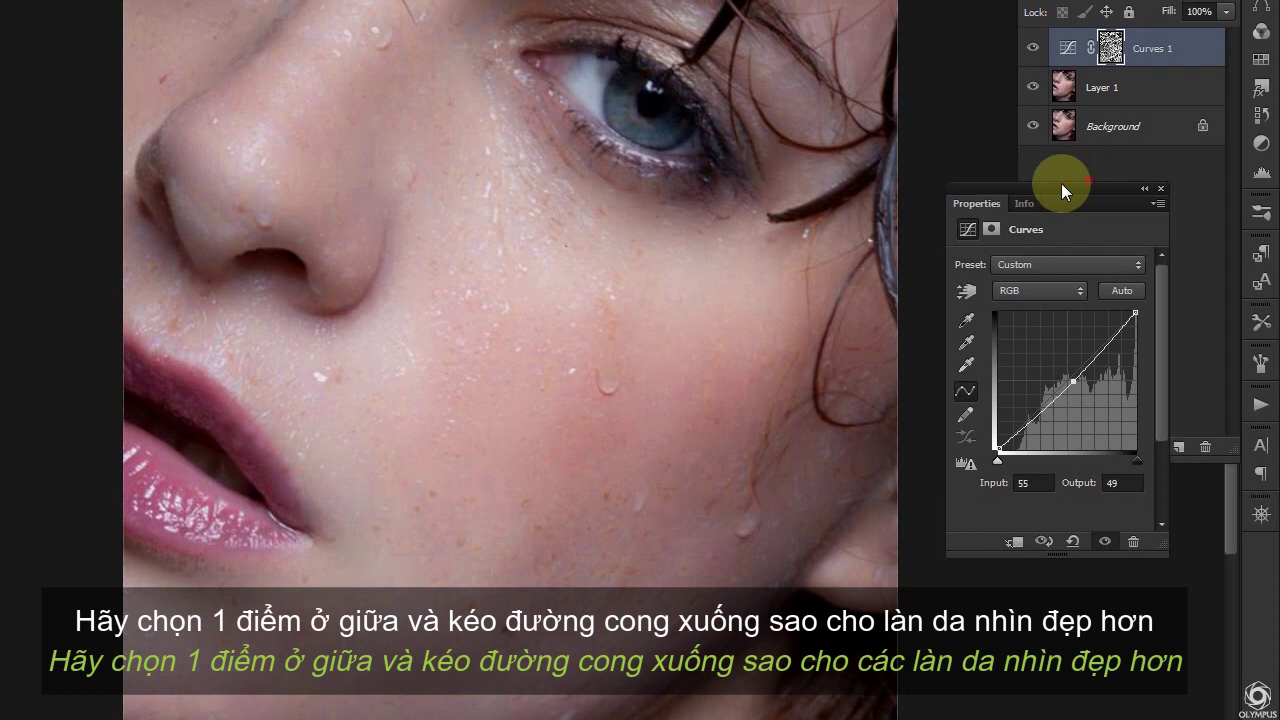
{"action": "left_click_drag", "start_coordinate": [1061, 183], "coordinate": [950, 185]}
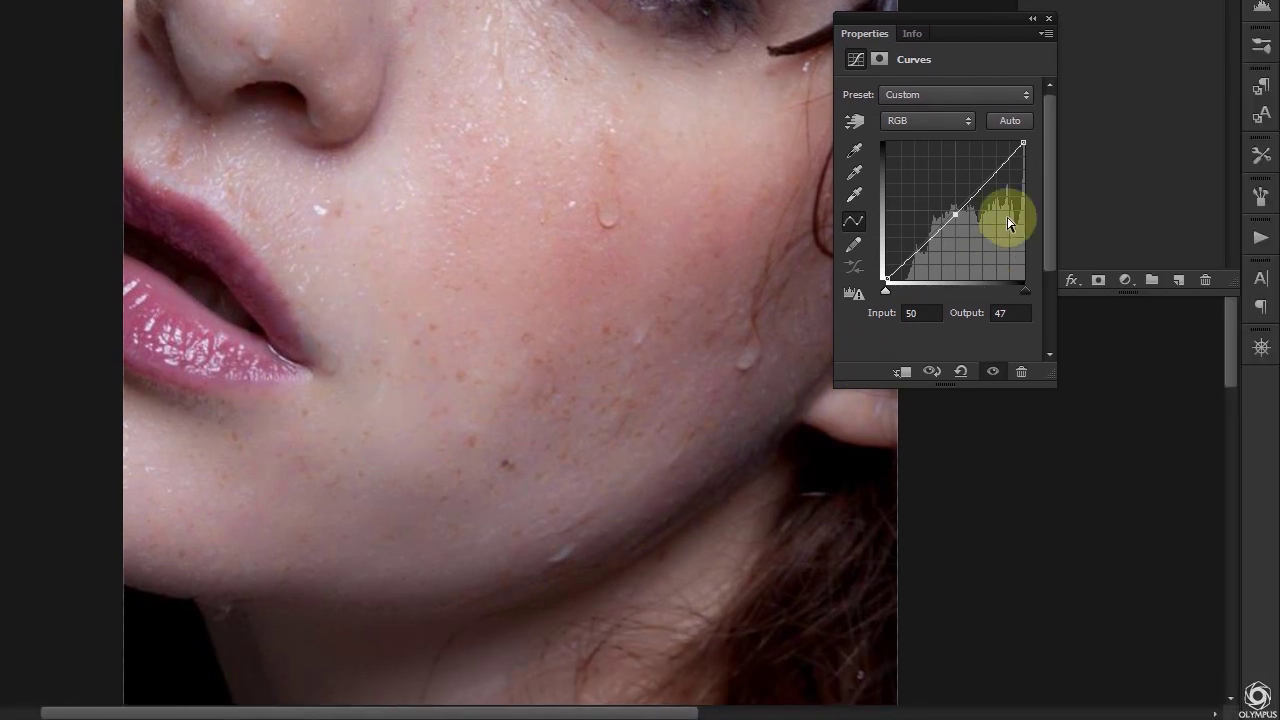
{"action": "left_click_drag", "start_coordinate": [956, 215], "coordinate": [945, 224]}
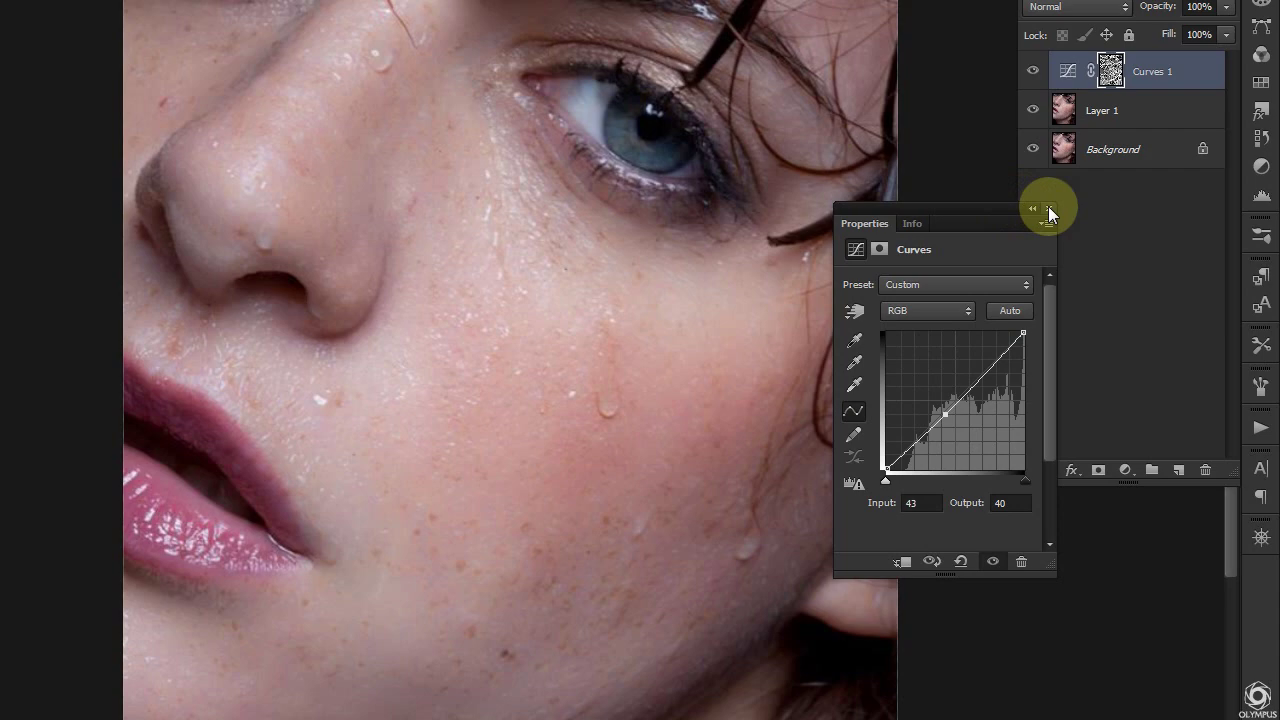
Stamp visible layers into Layer 2 and patch the spots near the lips and beside the eye
{"action": "left_click", "coordinate": [1048, 207]}
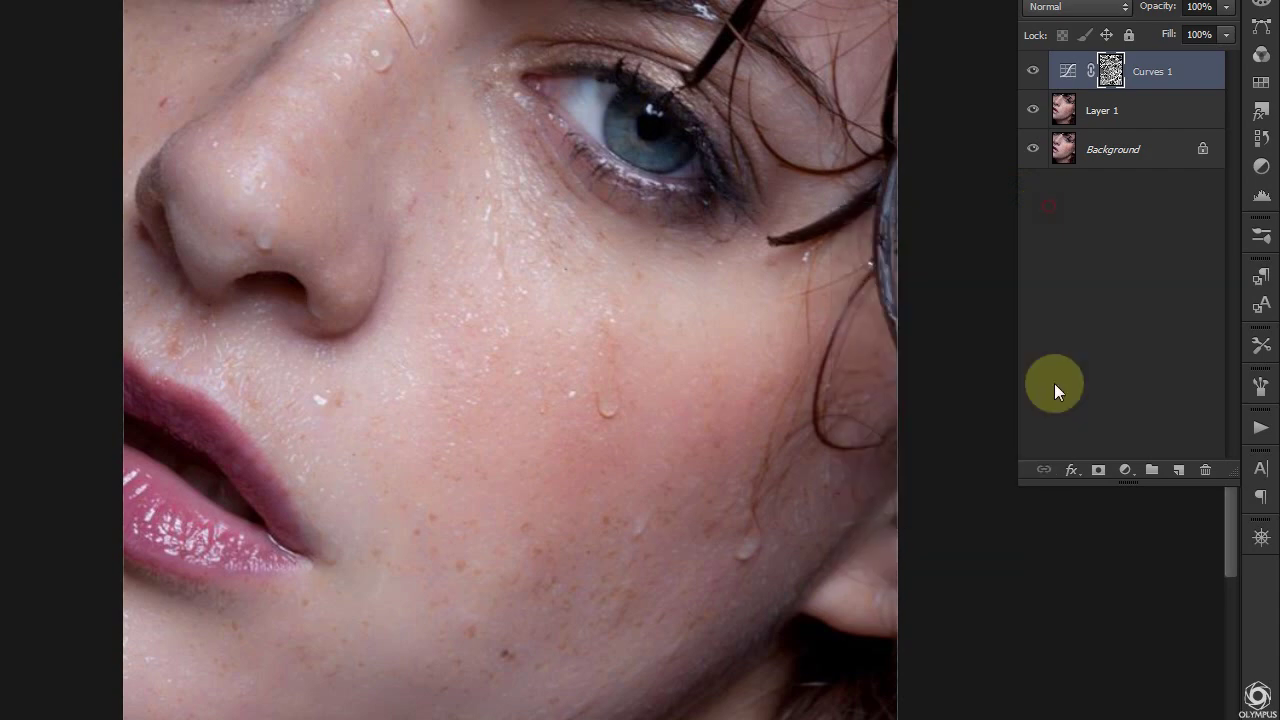
{"action": "key", "text": "ctrl+alt+shift+e"}
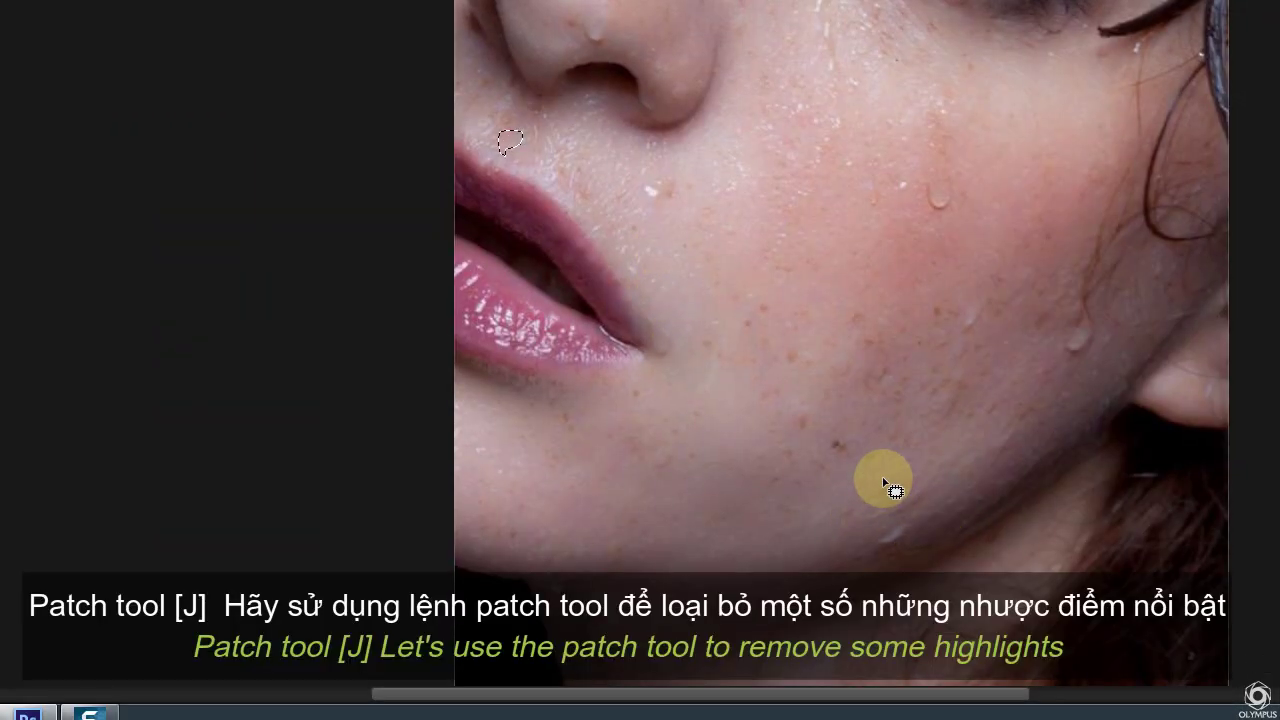
{"action": "mouse_move", "coordinate": [852, 448]}
{"action": "left_mouse_down"}
{"action": "mouse_move", "coordinate": [826, 470]}
{"action": "mouse_move", "coordinate": [809, 420]}
{"action": "left_mouse_up"}
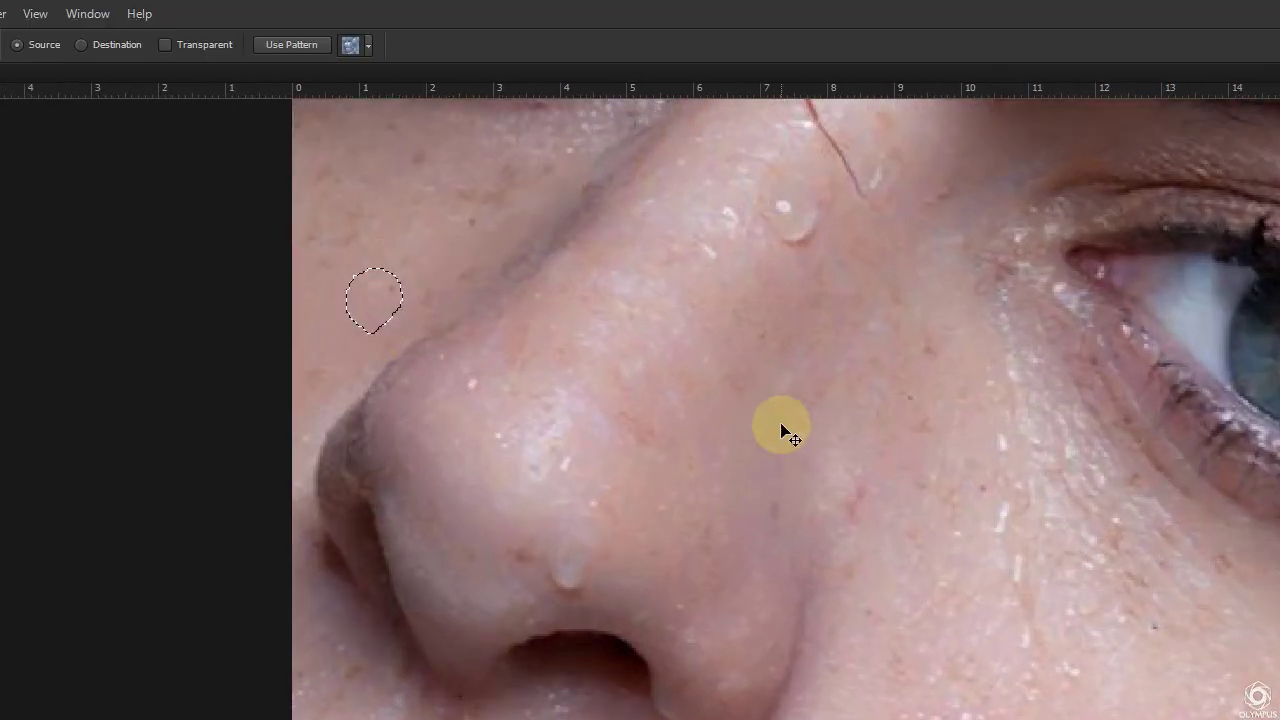
{"action": "mouse_move", "coordinate": [955, 495]}
{"action": "left_mouse_down"}
{"action": "mouse_move", "coordinate": [845, 360]}
{"action": "mouse_move", "coordinate": [966, 543]}
{"action": "left_mouse_up"}
{"action": "left_click_drag", "start_coordinate": [583, 403], "coordinate": [540, 530]}
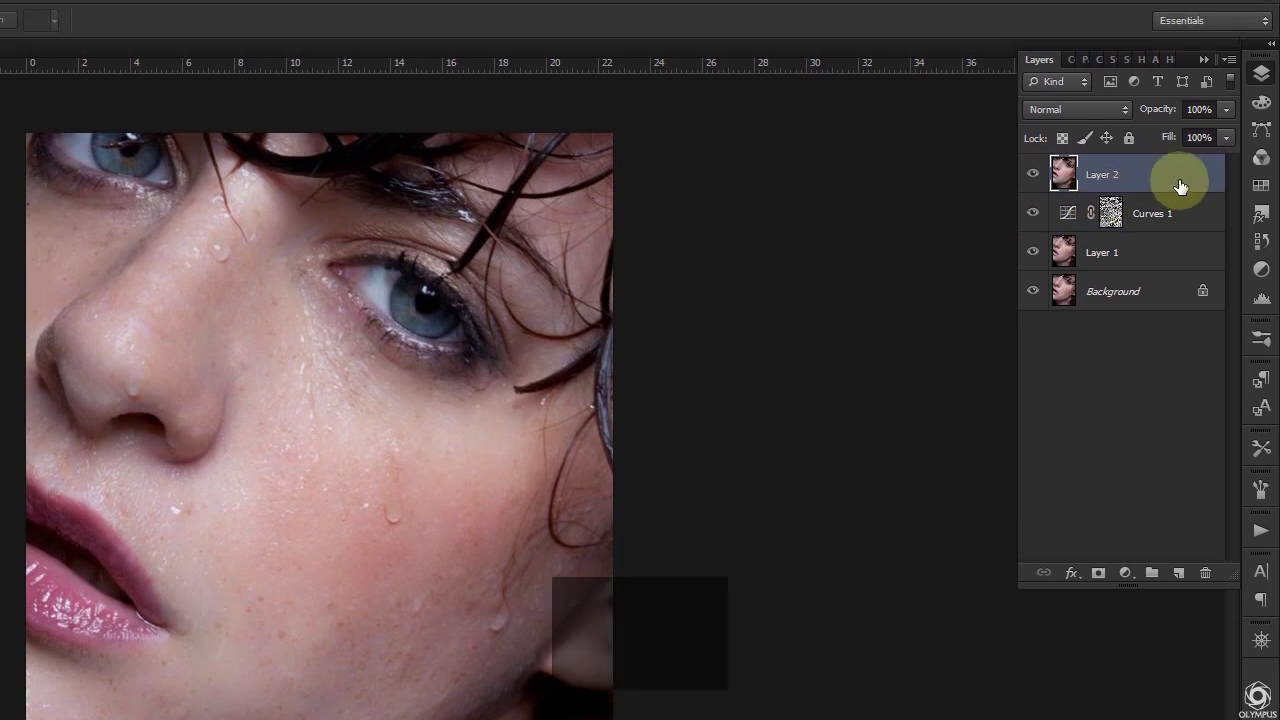
Duplicate Layer 2 and apply Surface Blur with radius 24 and threshold 19
{"action": "key", "text": "ctrl+j"}
{"action": "left_click", "coordinate": [322, 15]}
{"action": "mouse_move", "coordinate": [330, 215]}
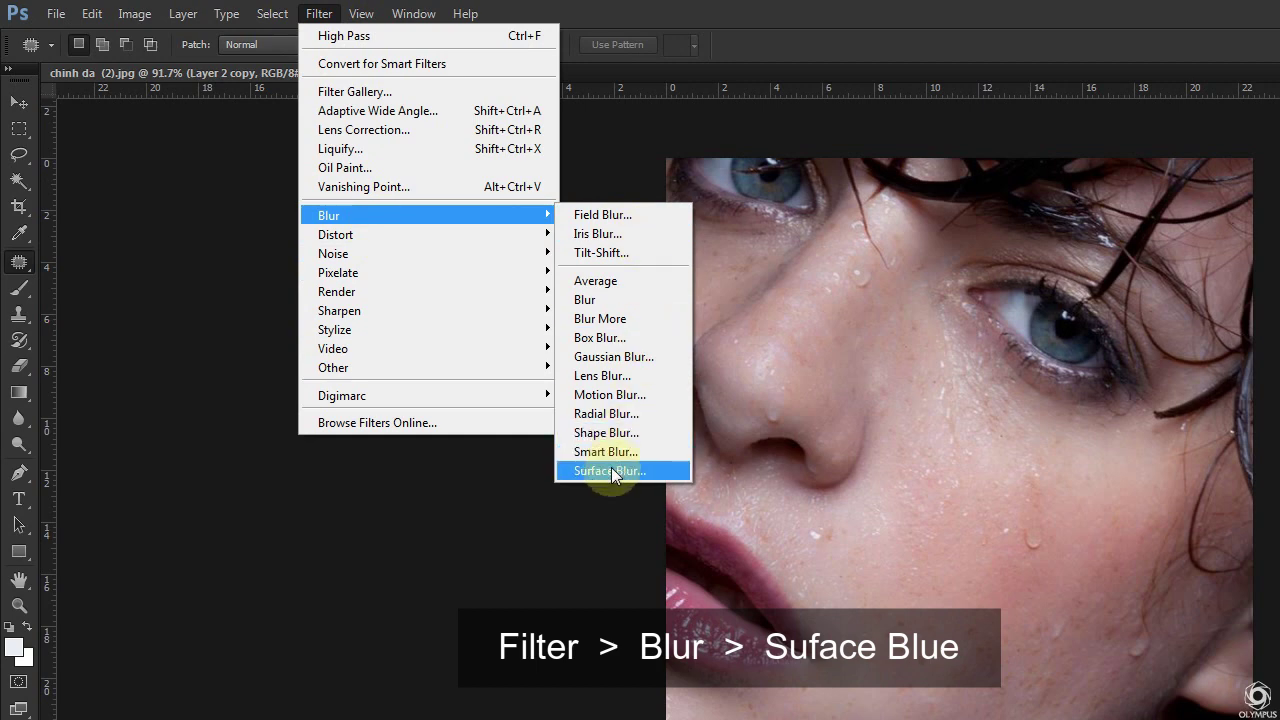
{"action": "left_click", "coordinate": [611, 470]}
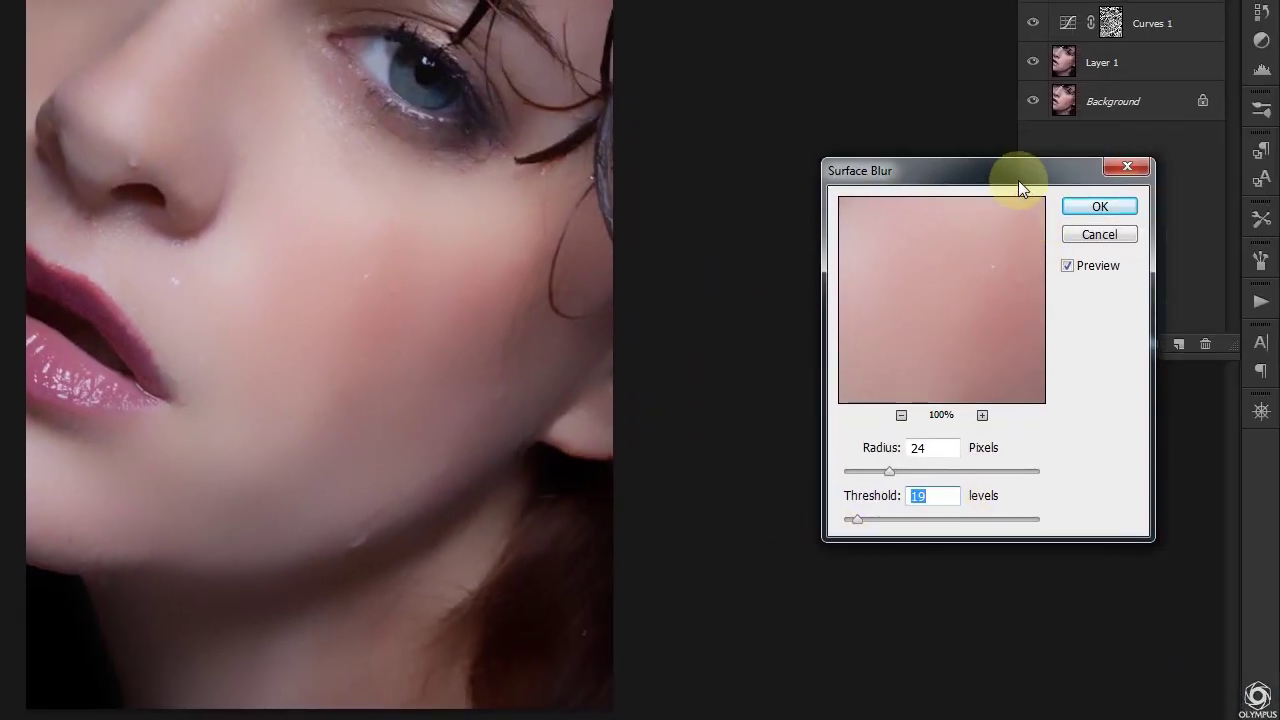
{"action": "left_click_drag", "start_coordinate": [1018, 175], "coordinate": [770, 175]}
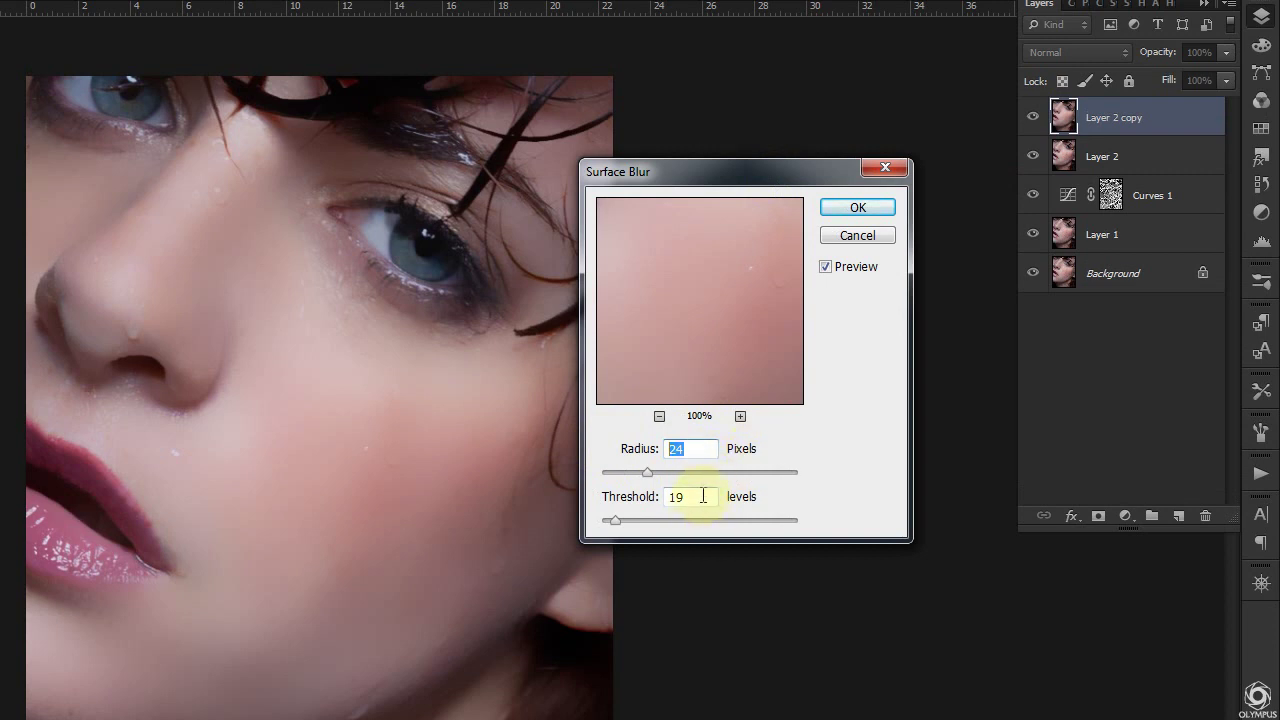
{"action": "double_click", "coordinate": [695, 497]}
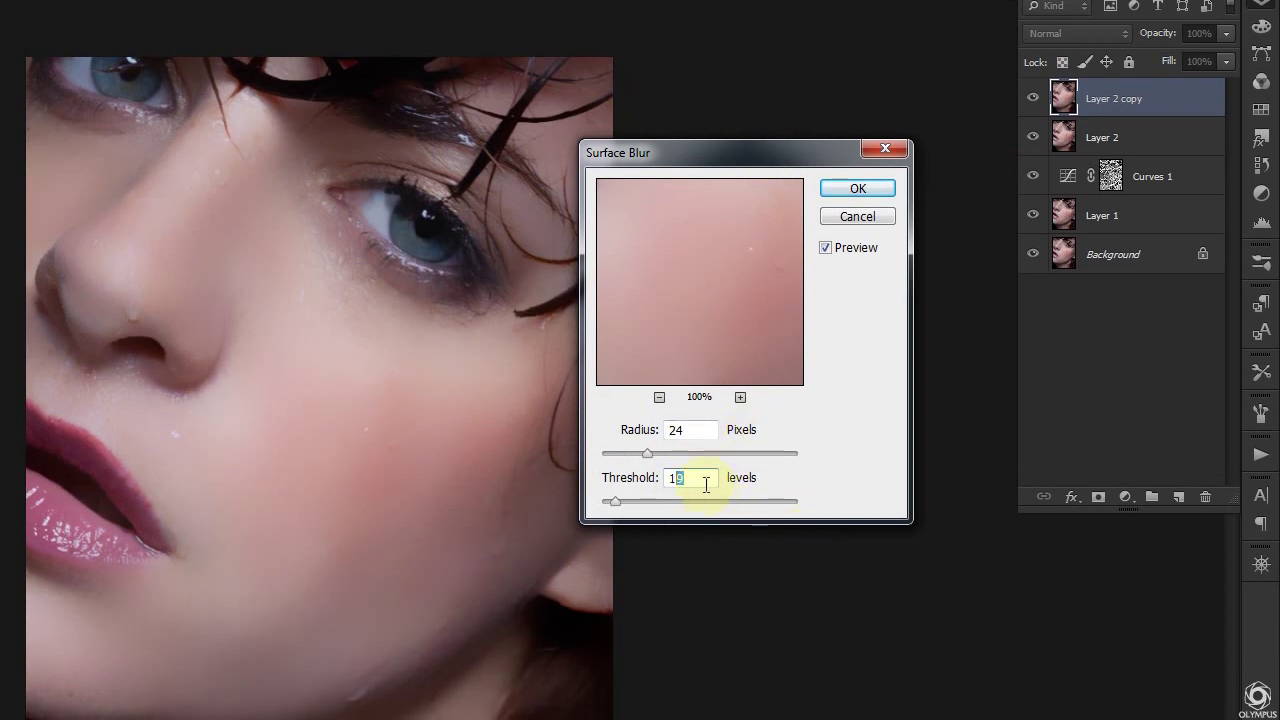
{"action": "left_click", "coordinate": [825, 248]}
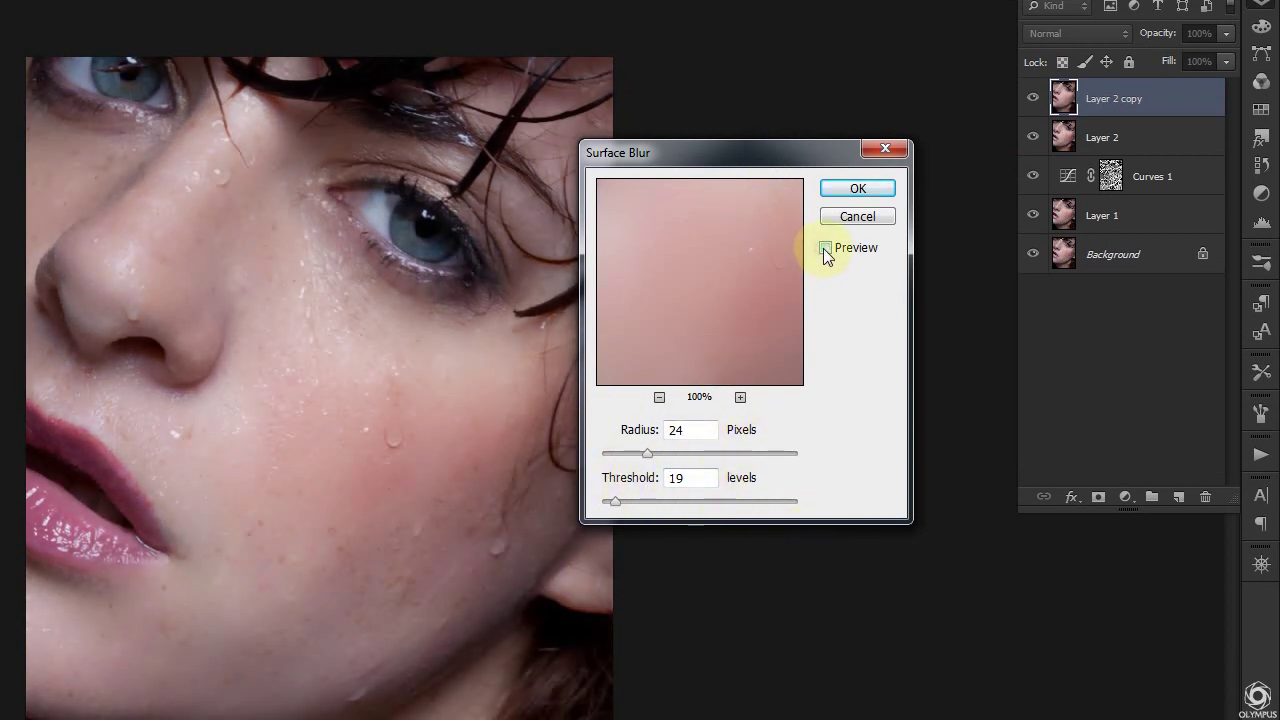
{"action": "left_click", "coordinate": [826, 248]}
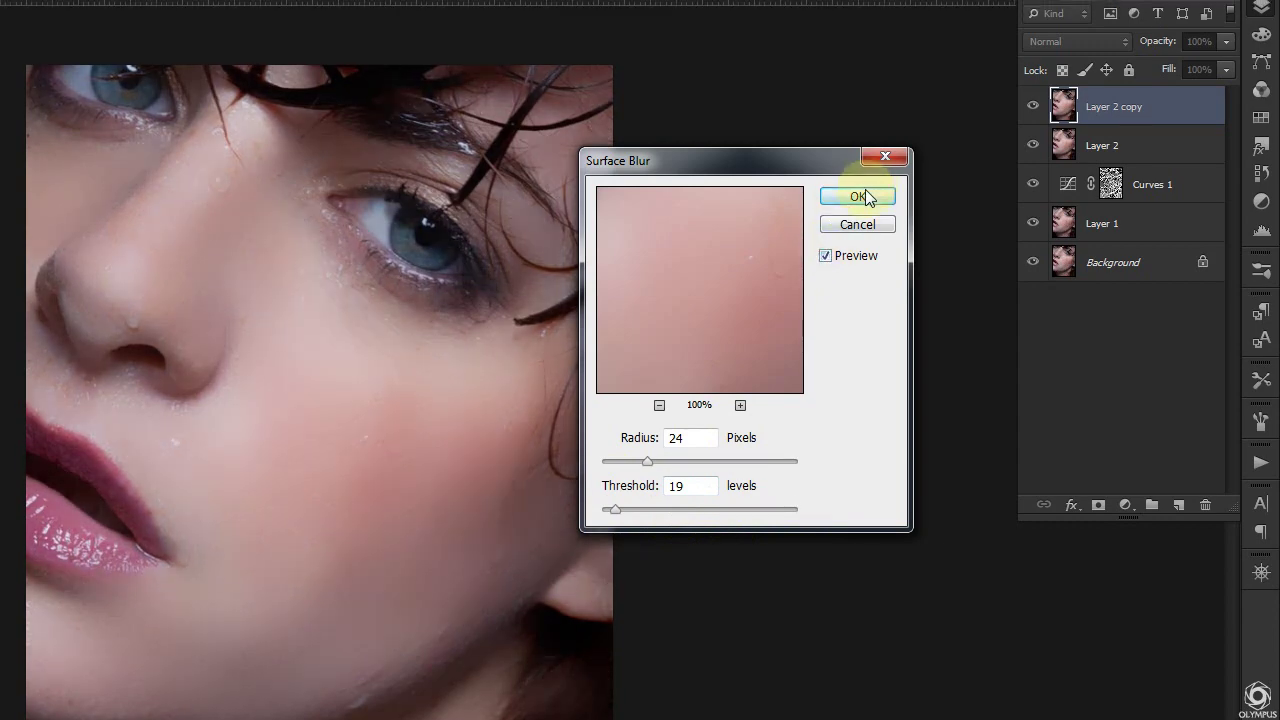
{"action": "left_click", "coordinate": [868, 194]}
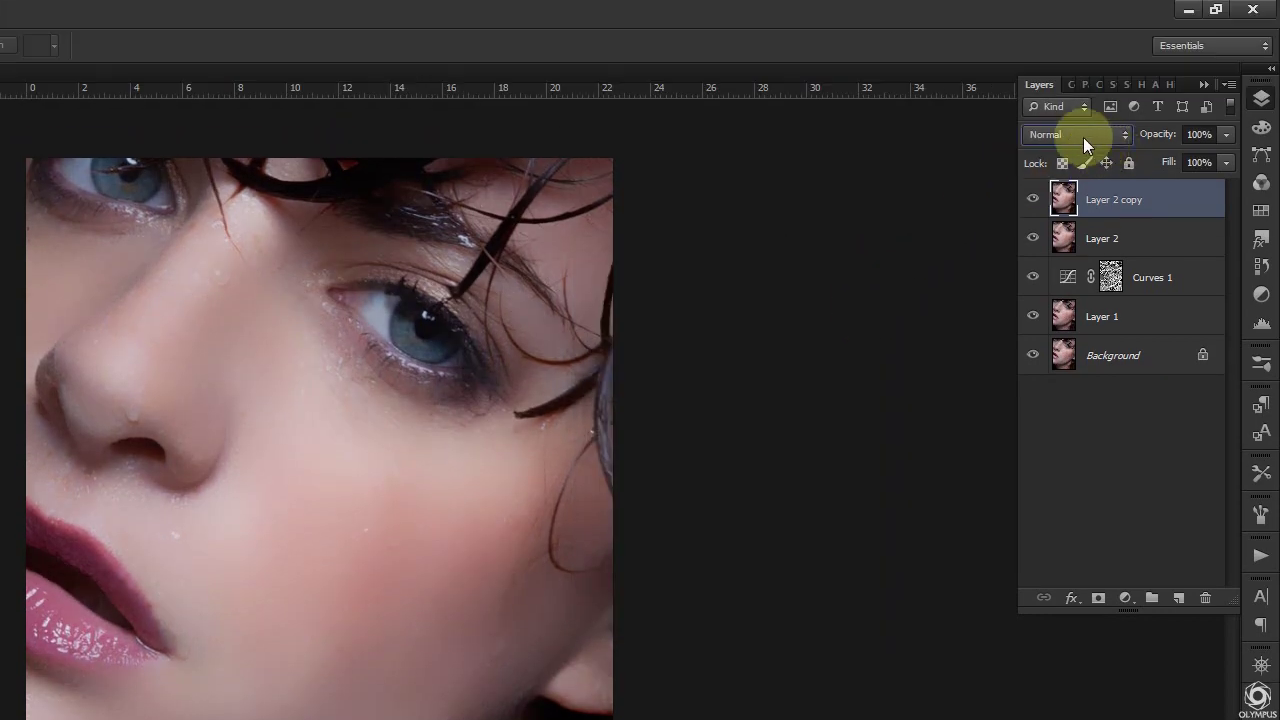
Set the blurred copy to Lighten and group the retouch layers down to Layer 1 as Group 1
{"action": "left_click", "coordinate": [1077, 135]}
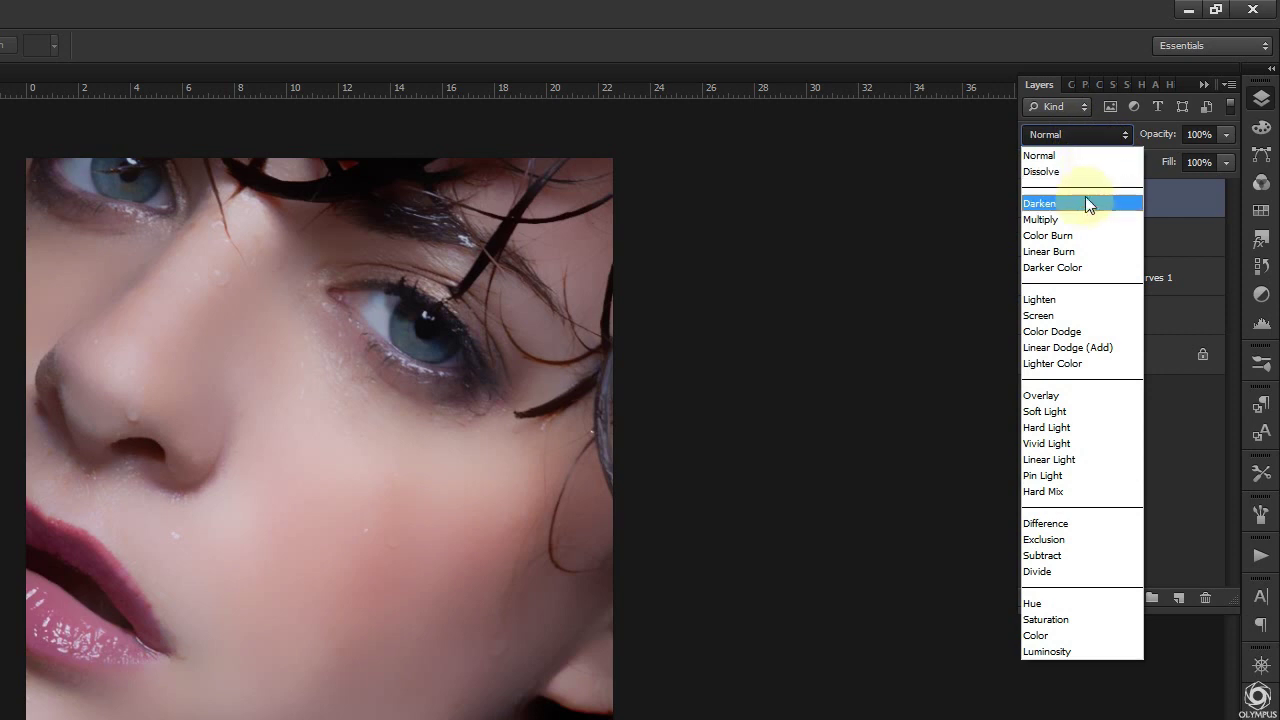
{"action": "left_click", "coordinate": [1072, 299]}
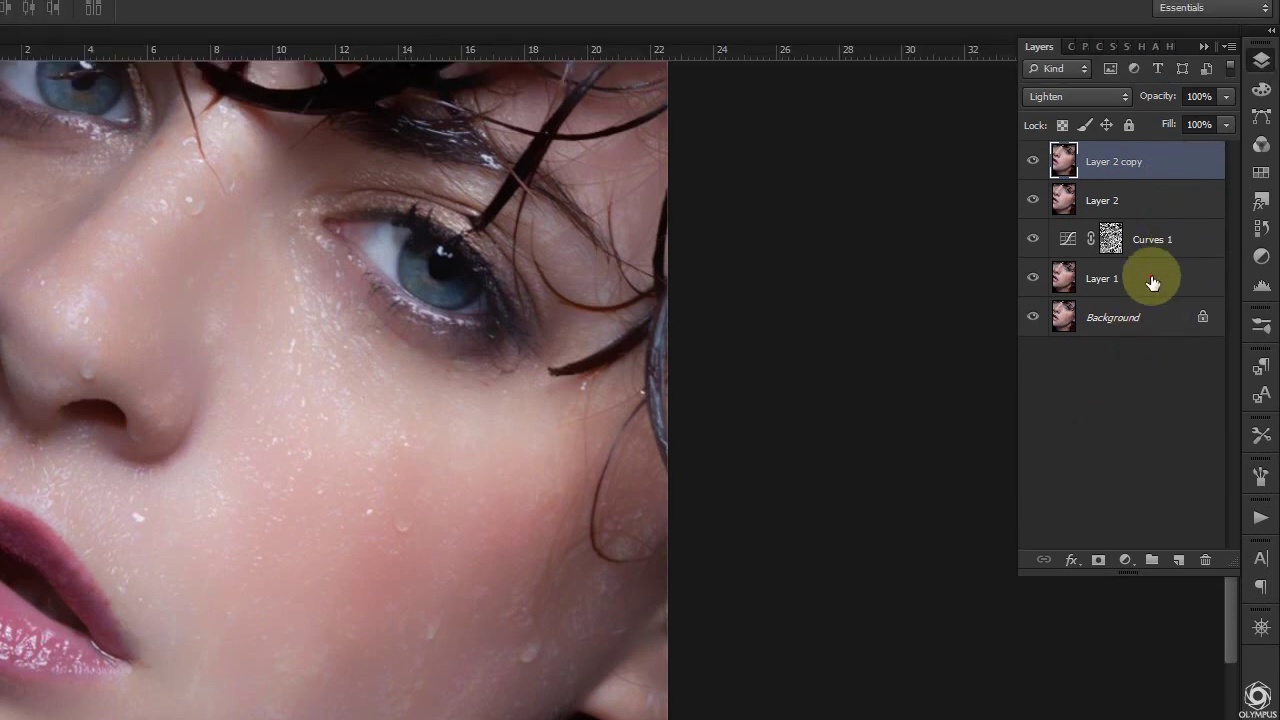
{"action": "left_click", "coordinate": [1153, 280], "text": "shift"}
{"action": "key", "text": "ctrl+g"}
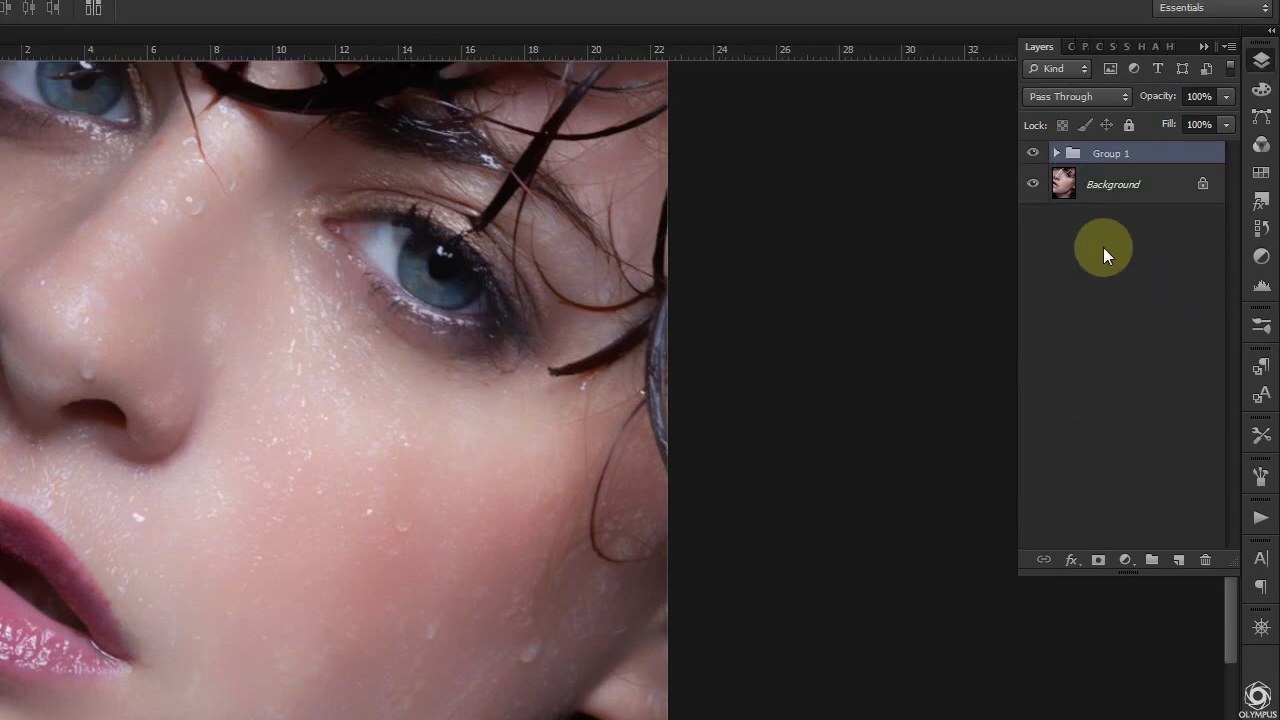
{"action": "left_click", "coordinate": [1032, 153]}
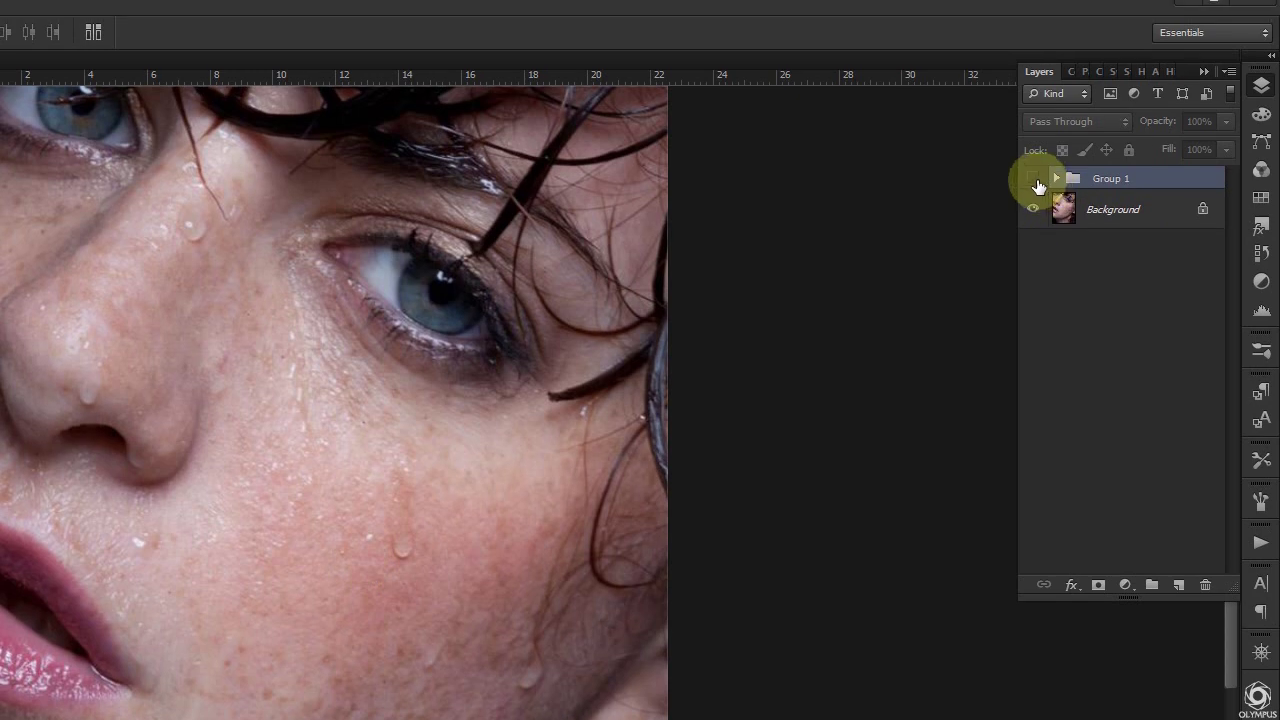
{"action": "left_click", "coordinate": [1032, 157]}
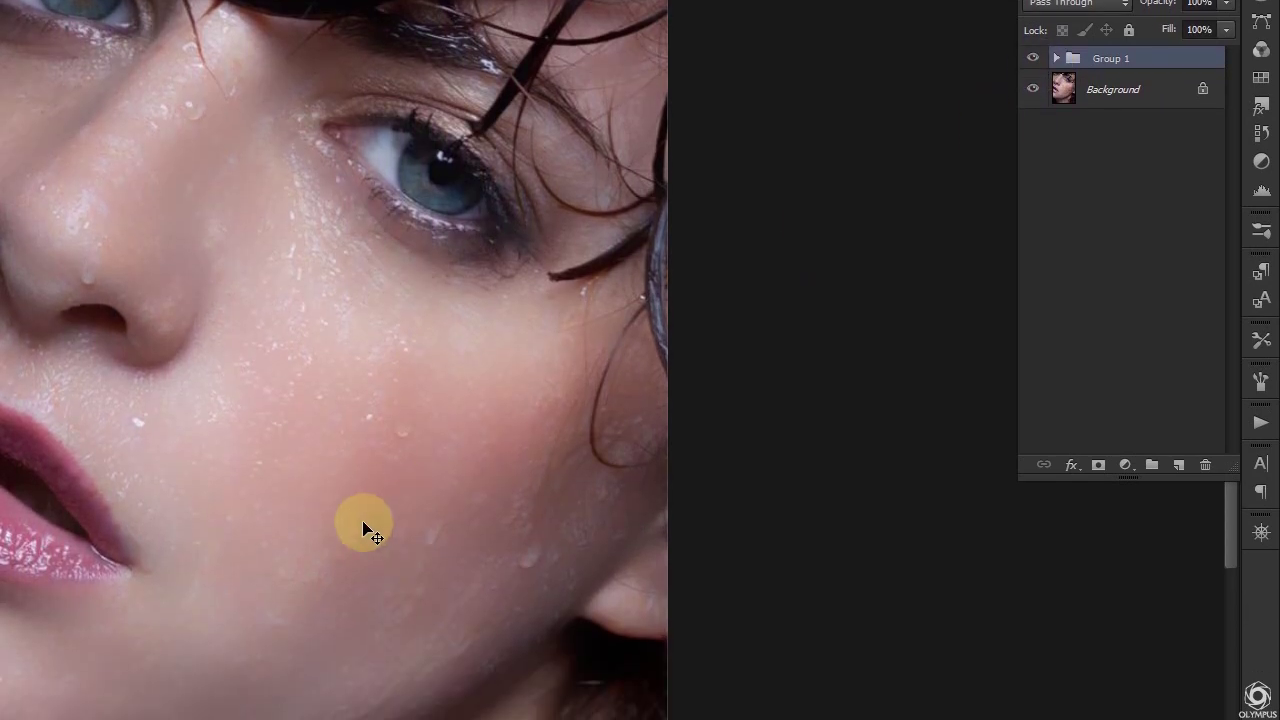